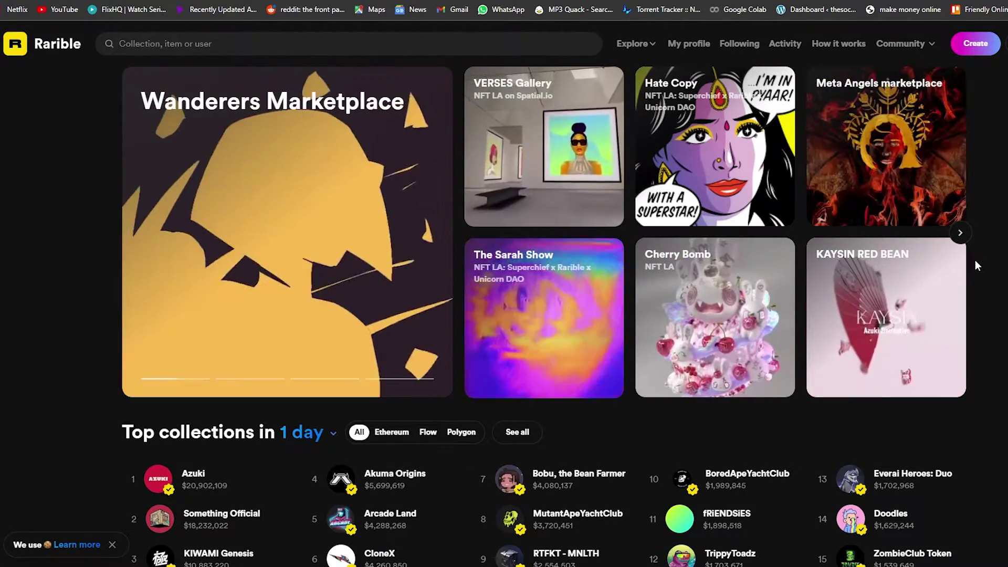
Look over the top collections, hot bids, top sellers and live auctions on the marketplace home page.
scroll(984, 250, down, 5)
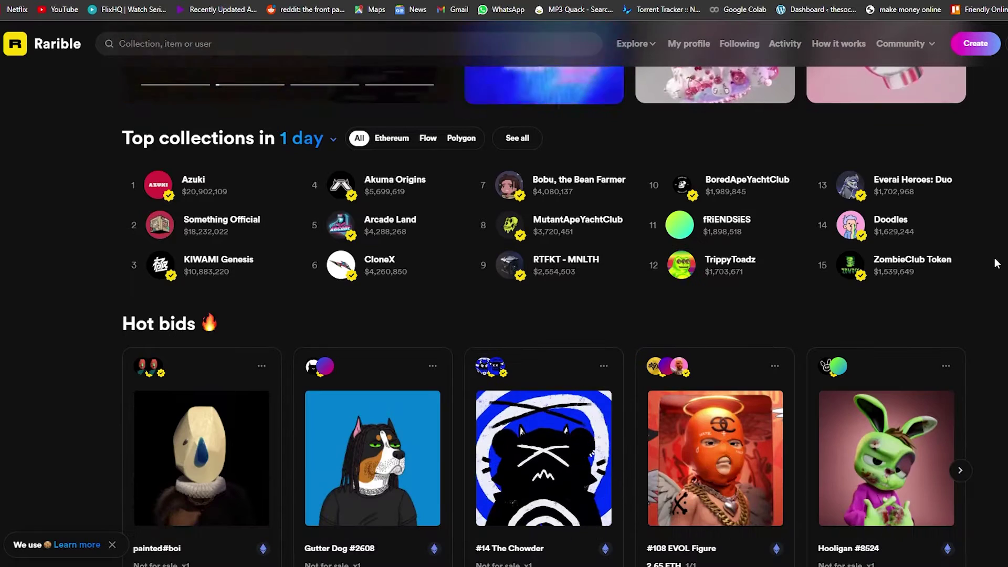
scroll(977, 284, down, 2)
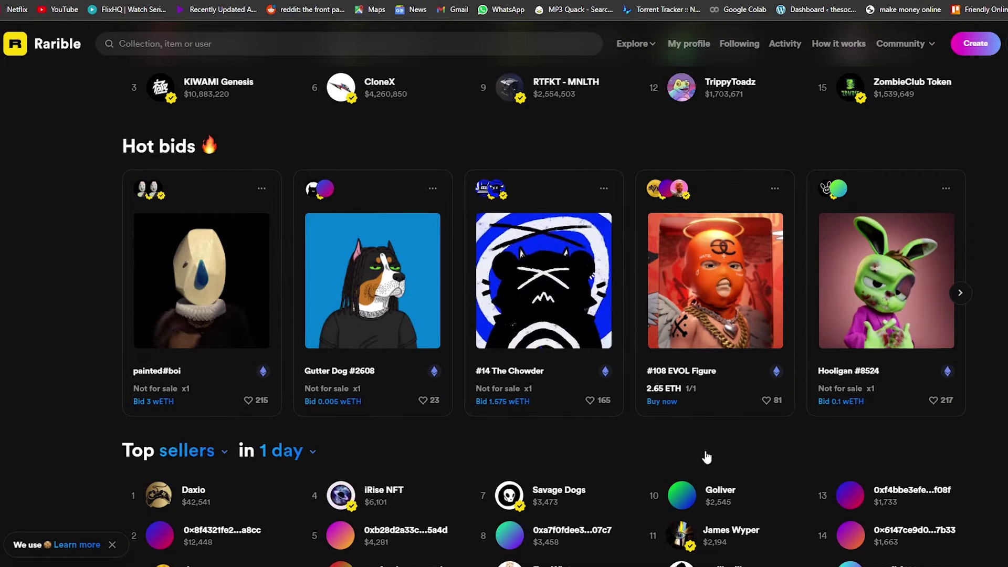
scroll(525, 279, down, 4)
scroll(569, 415, up, 1)
scroll(569, 415, up, 3)
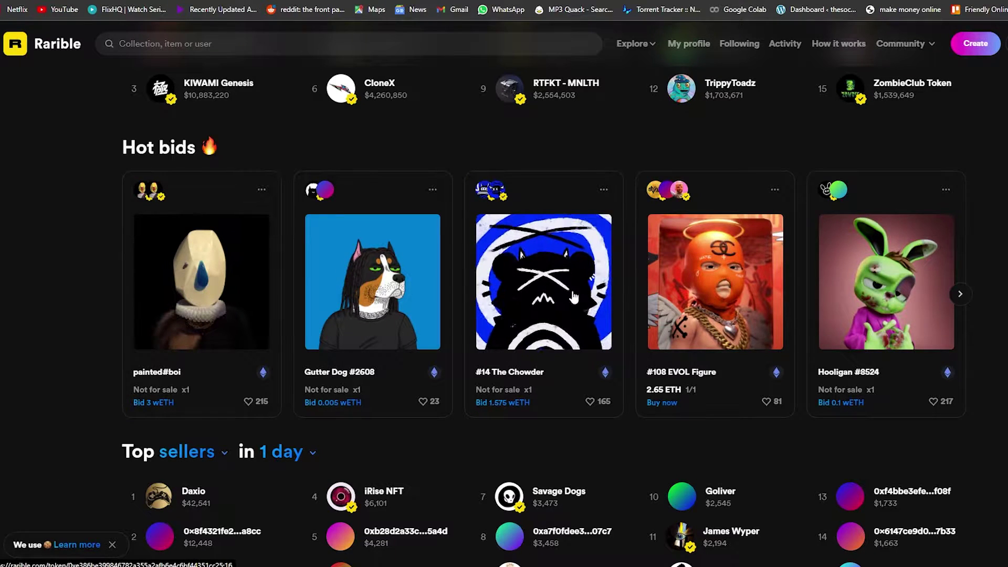
scroll(616, 276, down, 12)
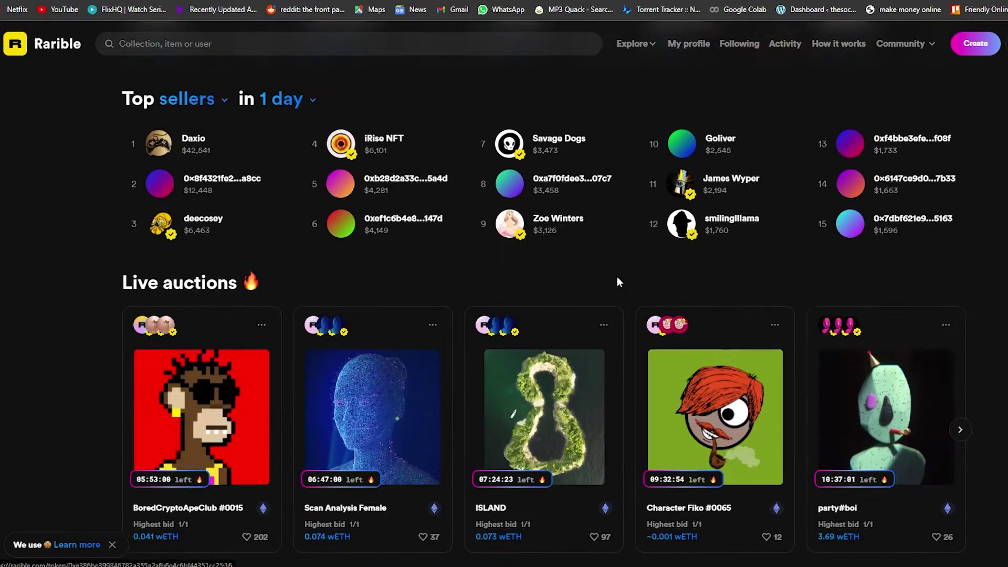
scroll(635, 260, down, 5)
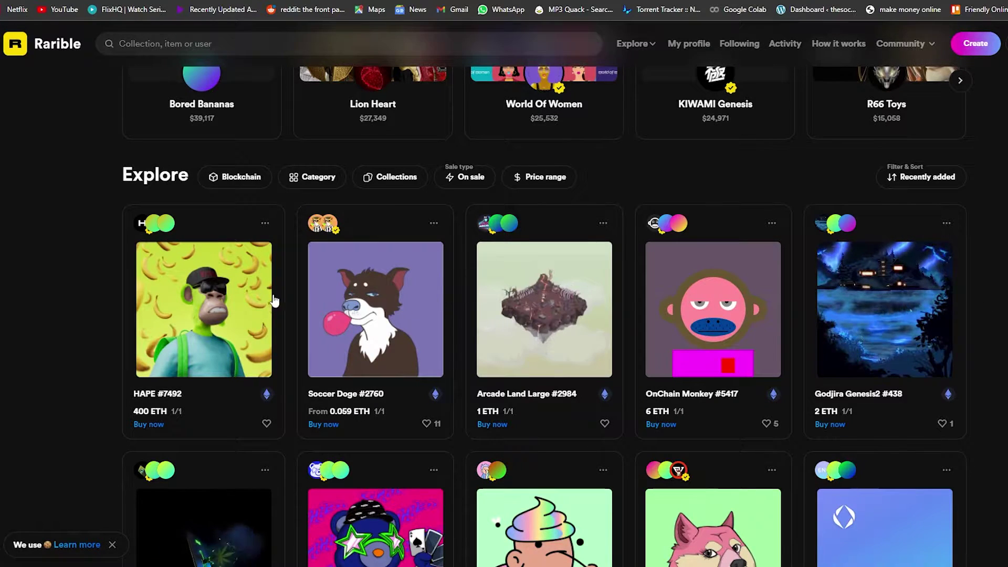
Browse the NFTs on sale in the Explore section, looking at their artwork styles and prices.
scroll(577, 294, down, 3)
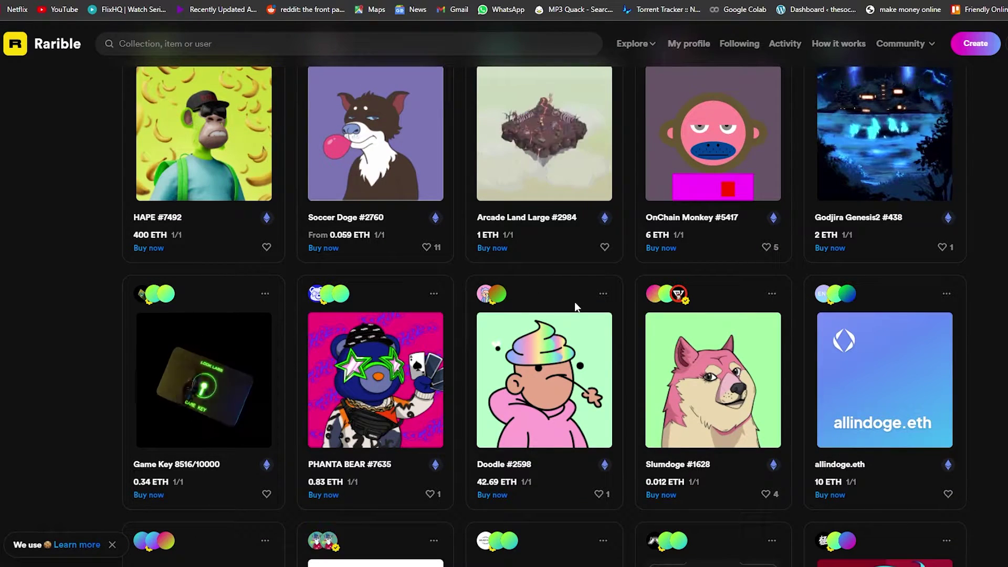
scroll(574, 303, down, 4)
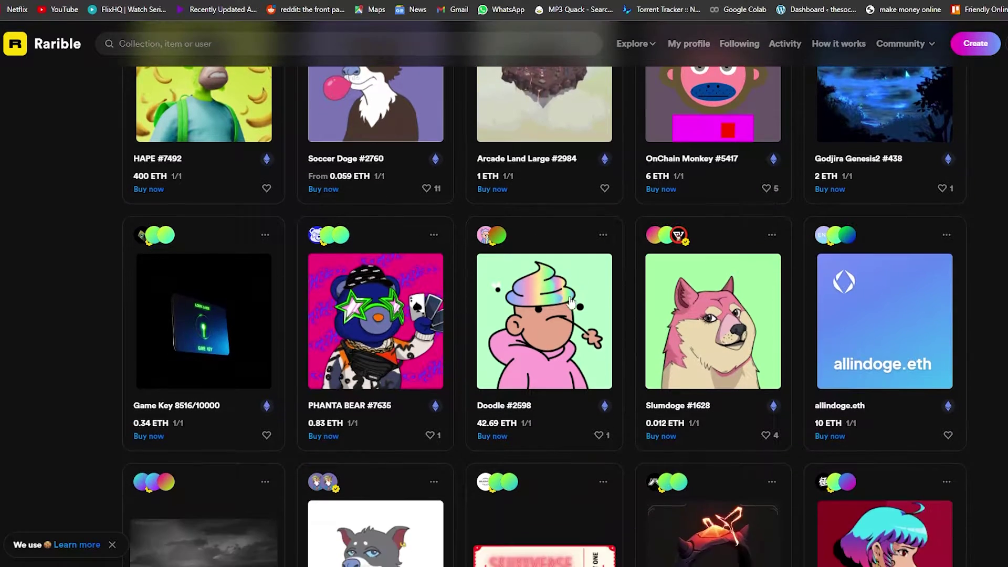
scroll(690, 297, down, 4)
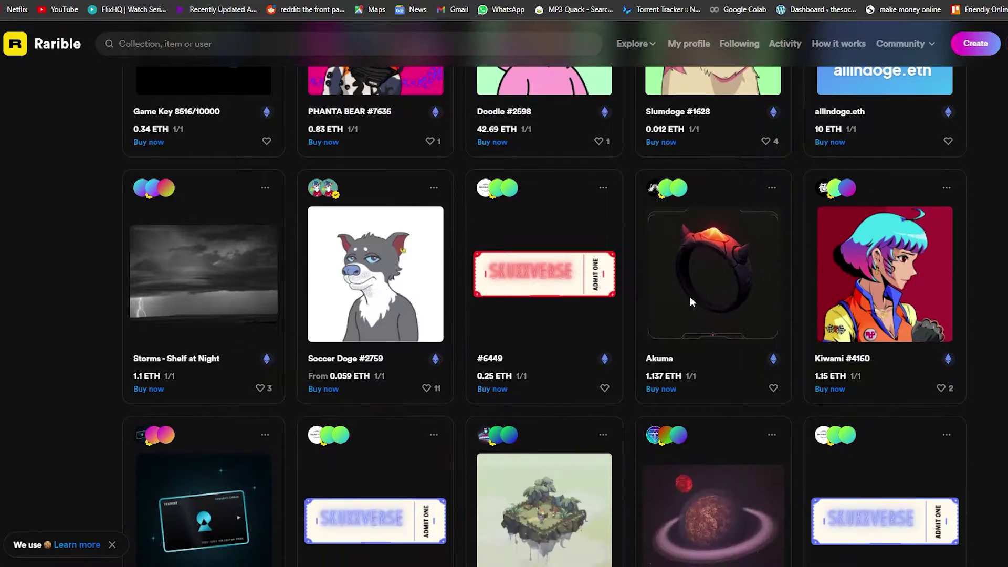
scroll(735, 269, down, 3)
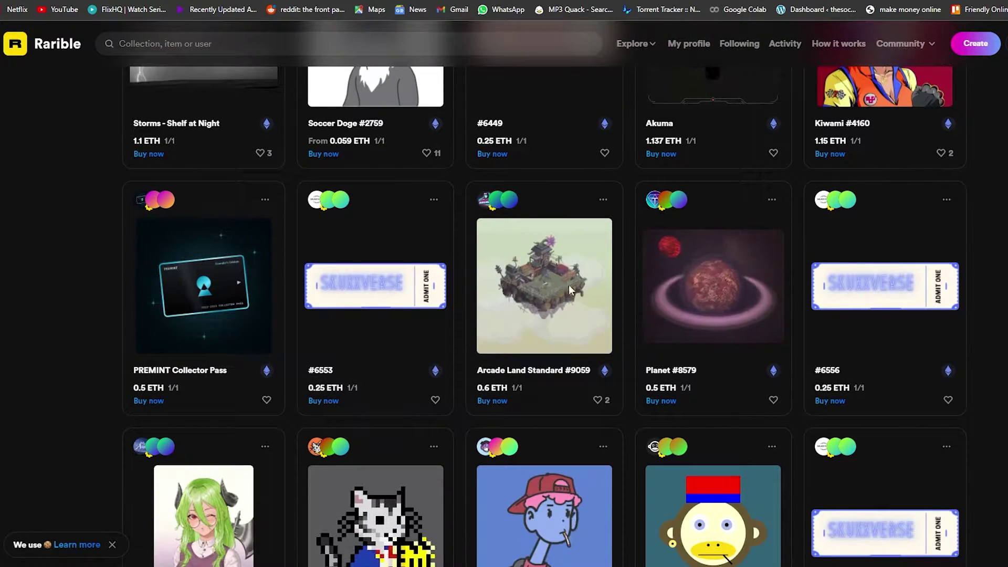
scroll(508, 309, down, 5)
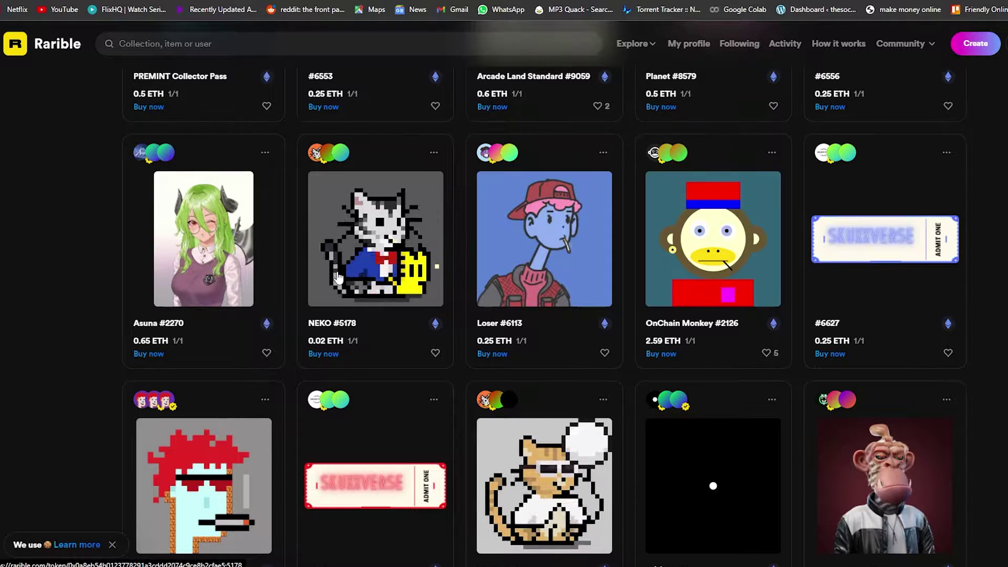
scroll(382, 256, down, 3)
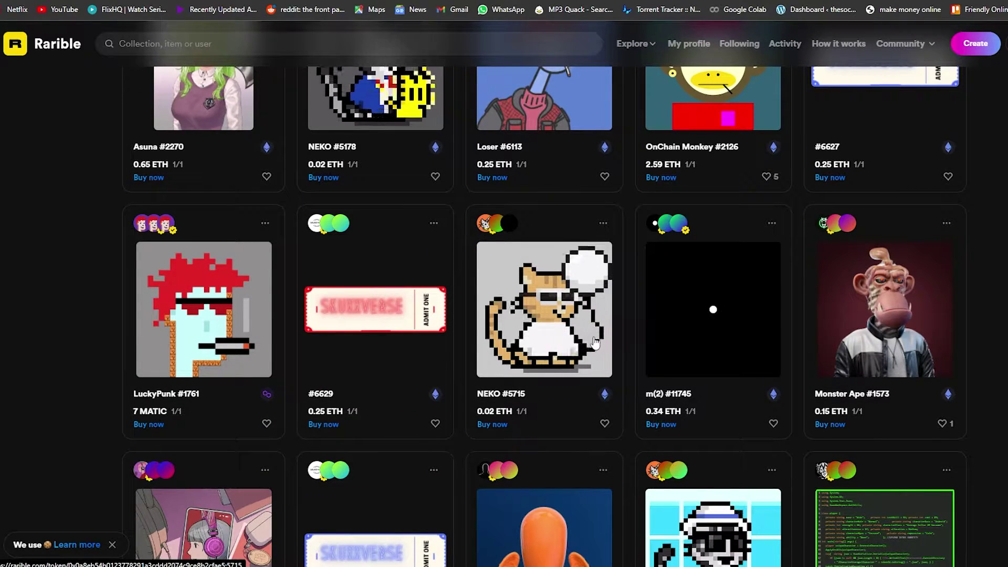
scroll(502, 160, down, 2)
scroll(562, 236, down, 4)
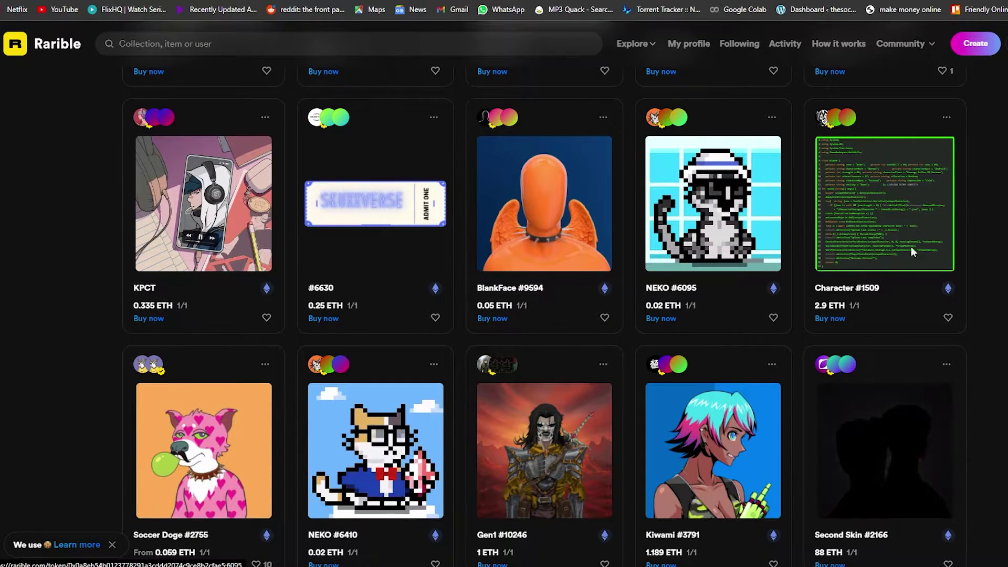
scroll(911, 247, down, 1)
scroll(936, 182, down, 3)
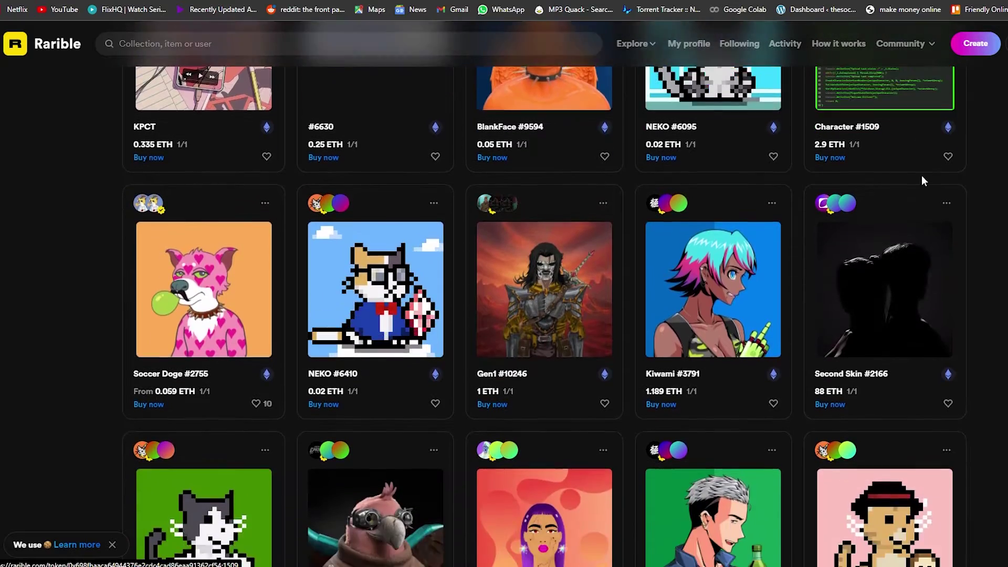
scroll(930, 187, down, 6)
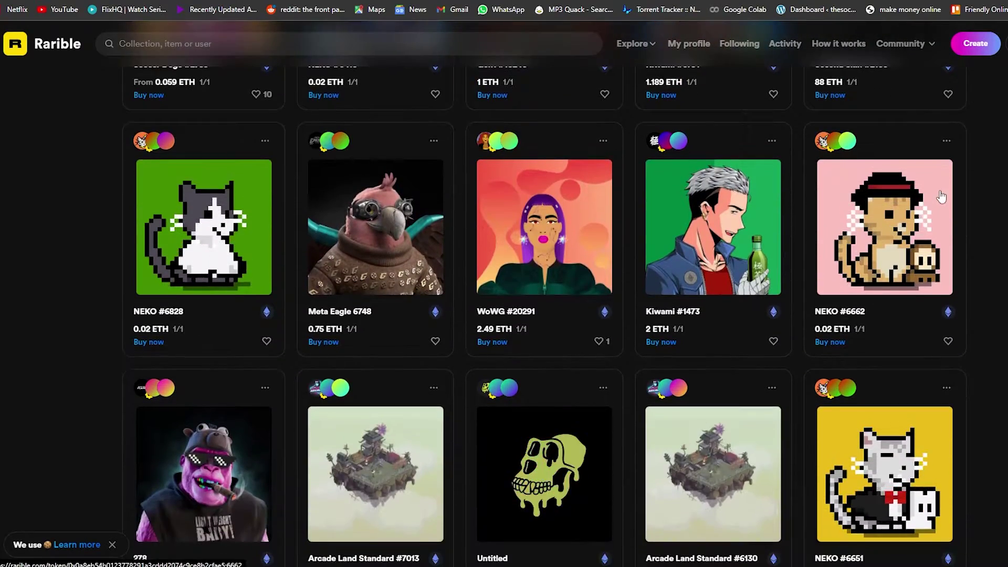
scroll(940, 192, down, 2)
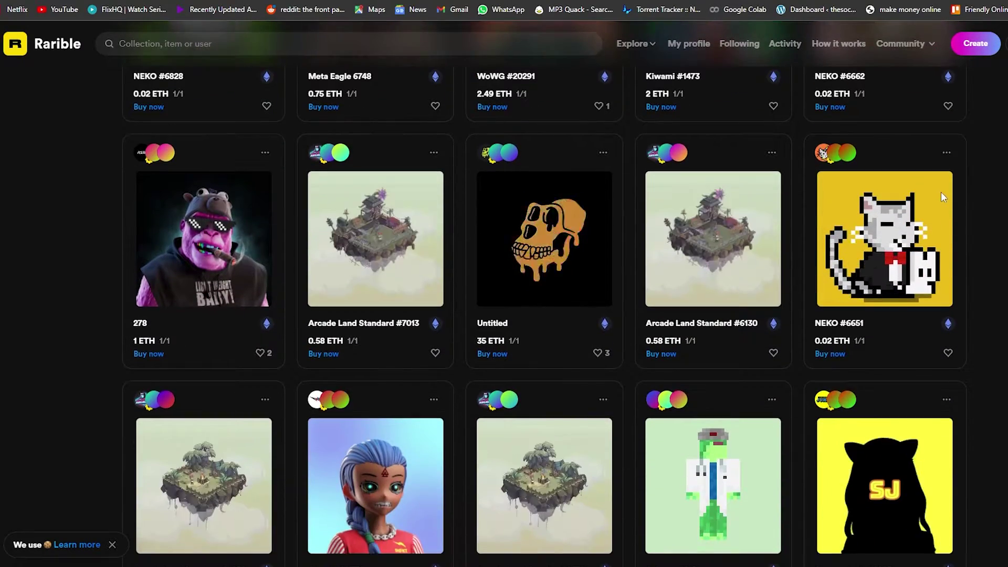
scroll(939, 192, down, 3)
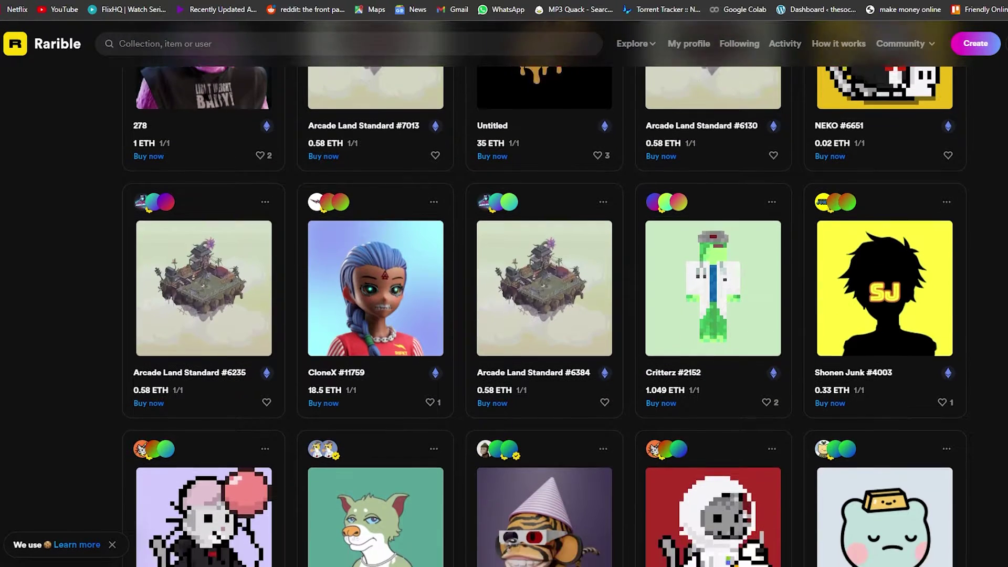
scroll(939, 192, down, 3)
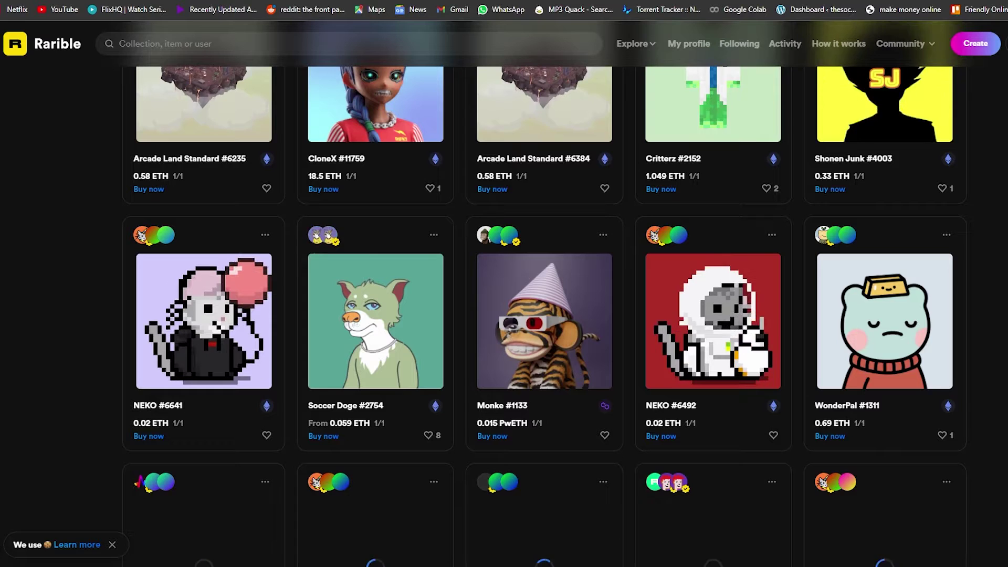
scroll(940, 192, down, 4)
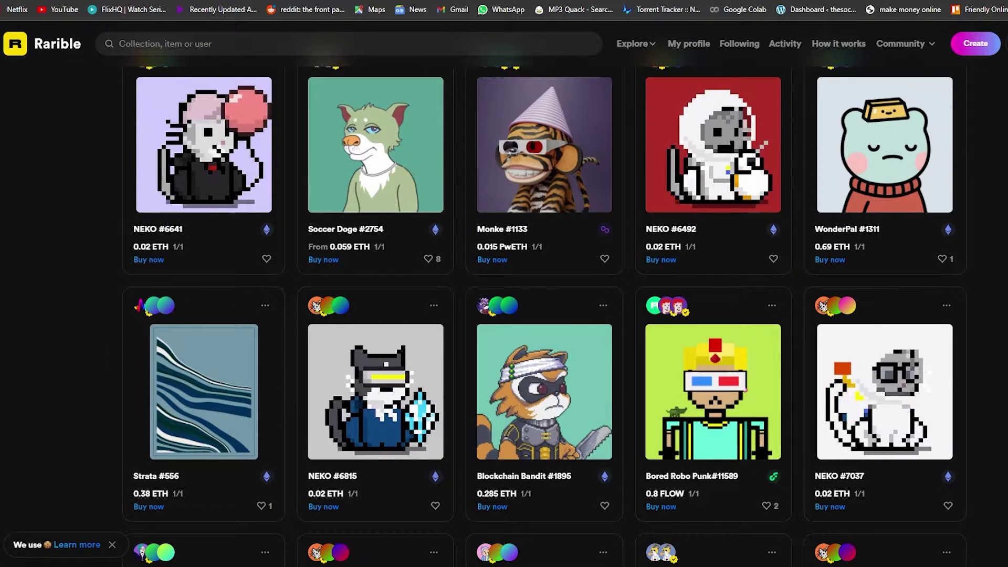
scroll(543, 294, down, 1)
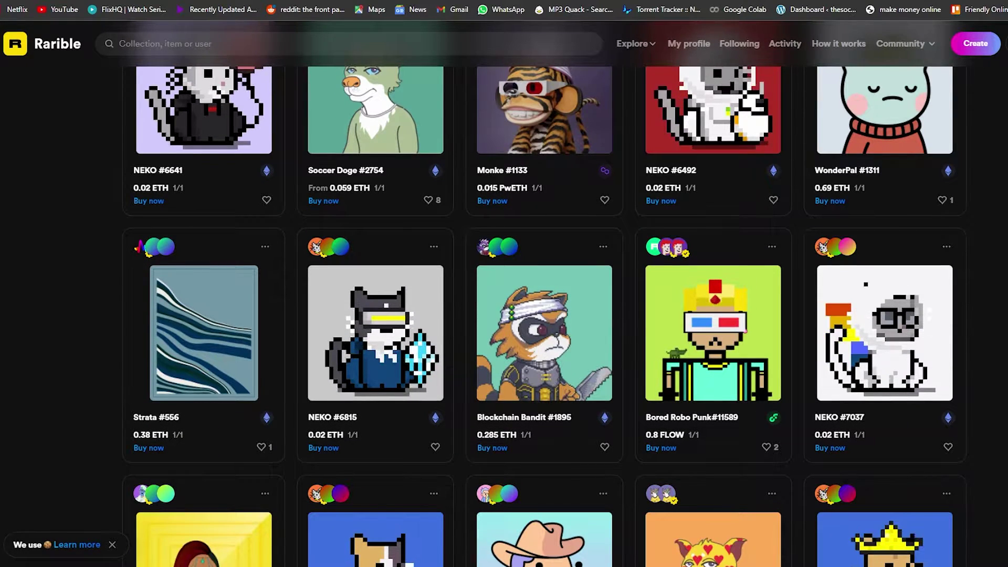
scroll(543, 294, down, 2)
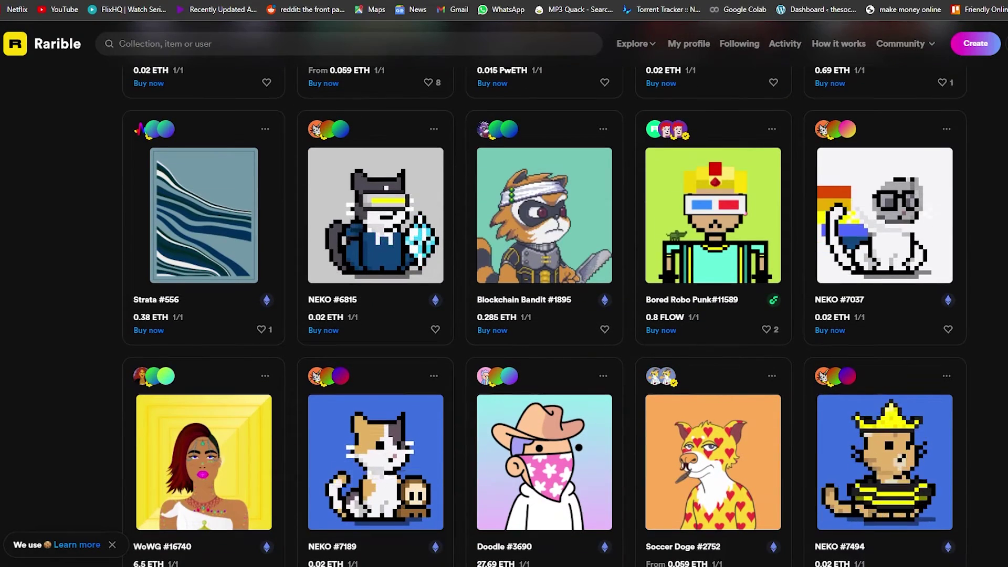
Review the Explore listings in reverse order, back up to the featured drops and top collections.
scroll(543, 294, up, 5)
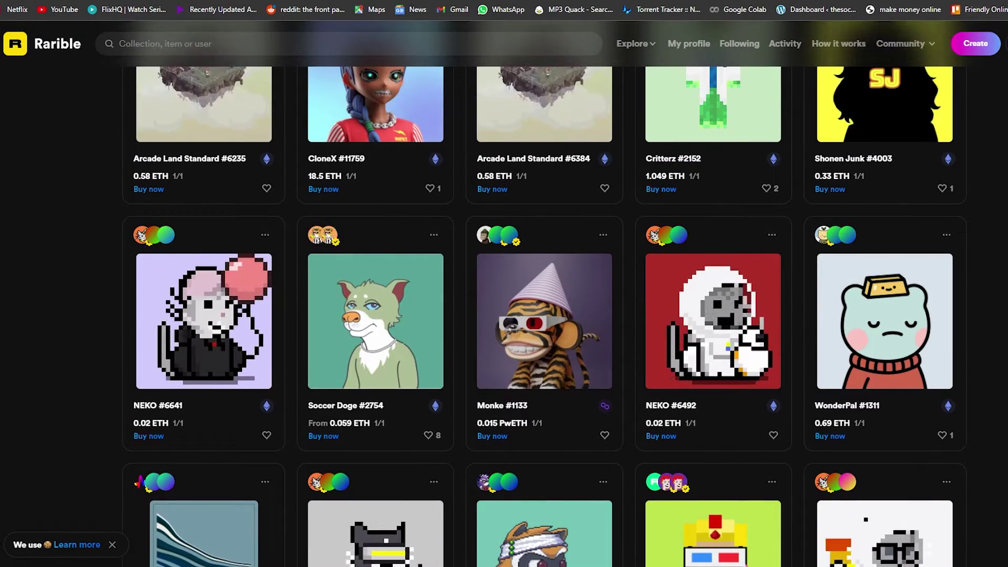
scroll(543, 294, up, 2)
scroll(544, 294, up, 1)
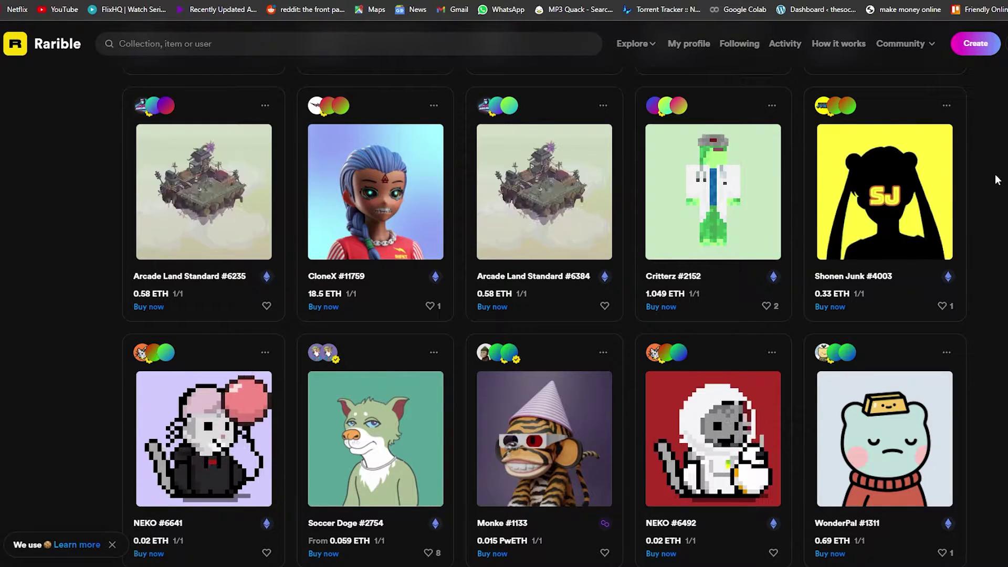
scroll(958, 286, up, 1)
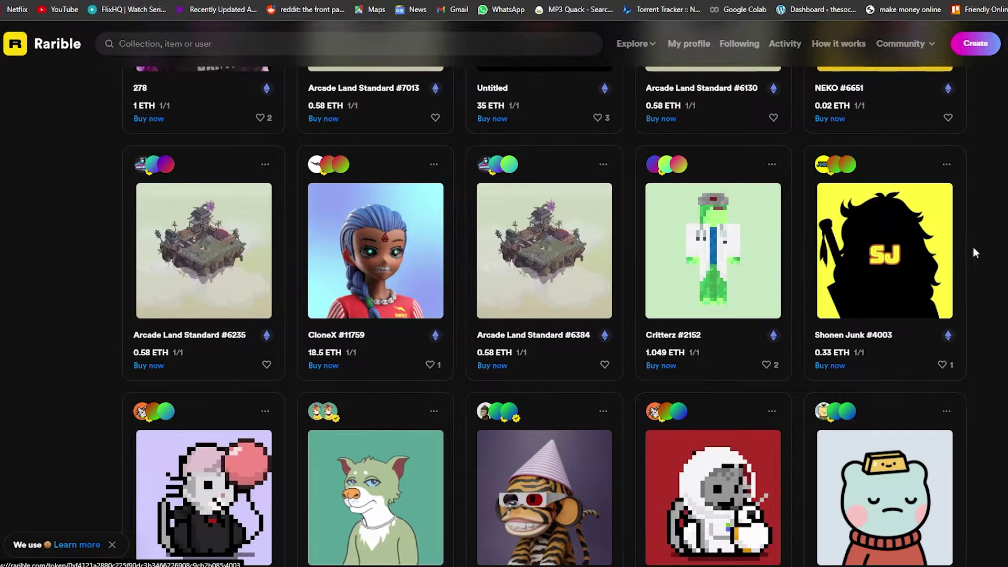
scroll(914, 315, up, 15)
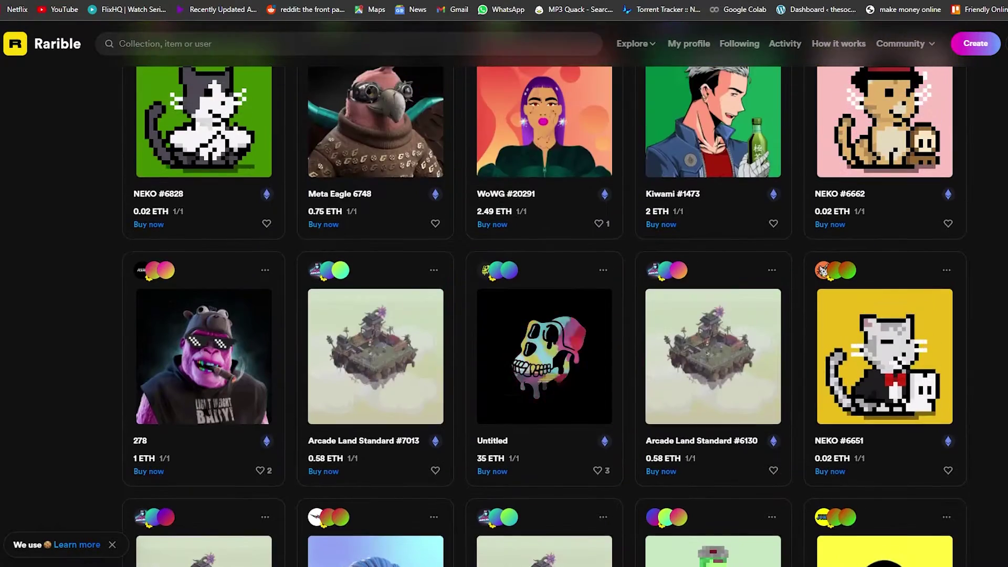
scroll(544, 315, down, 8)
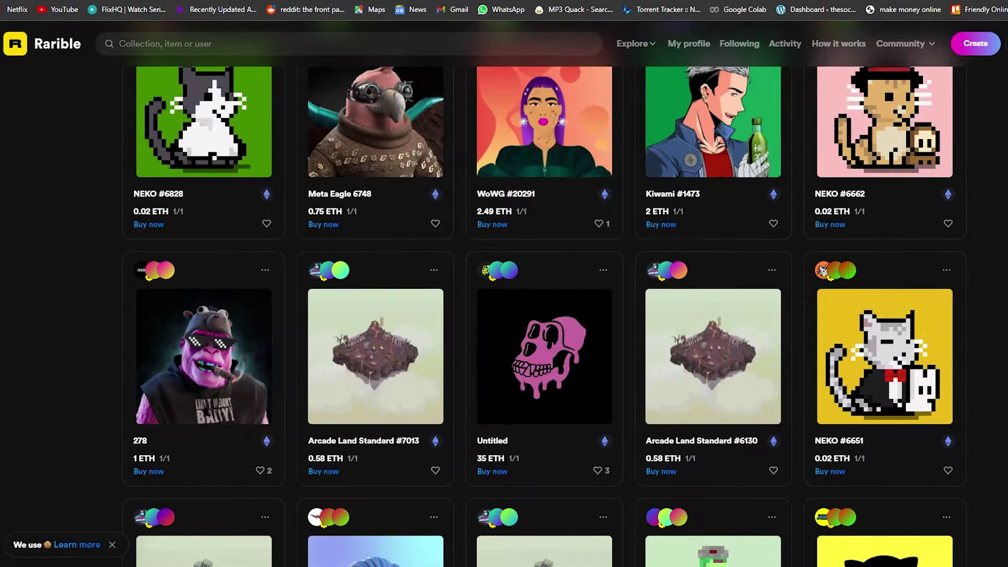
scroll(802, 412, down, 1)
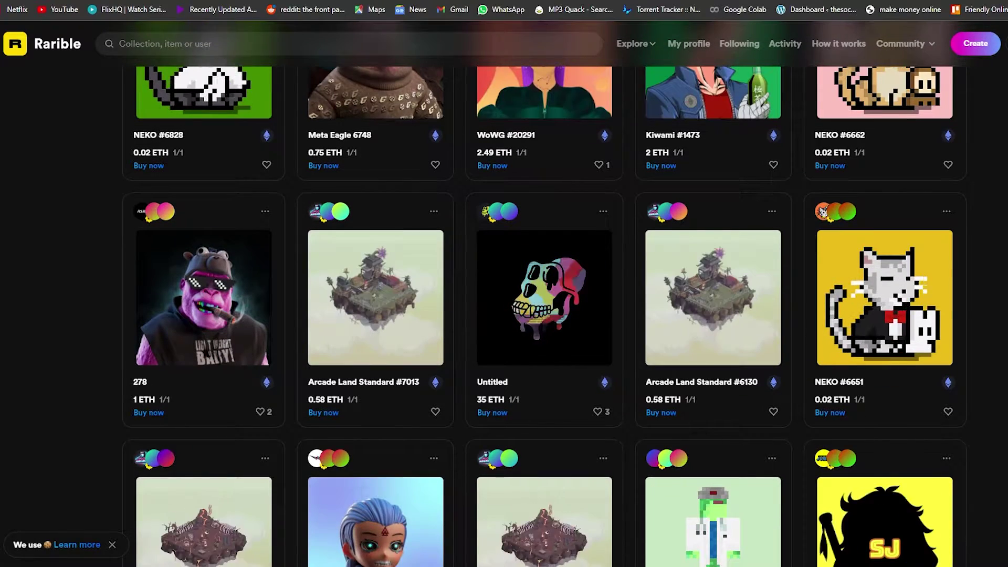
scroll(549, 305, up, 12)
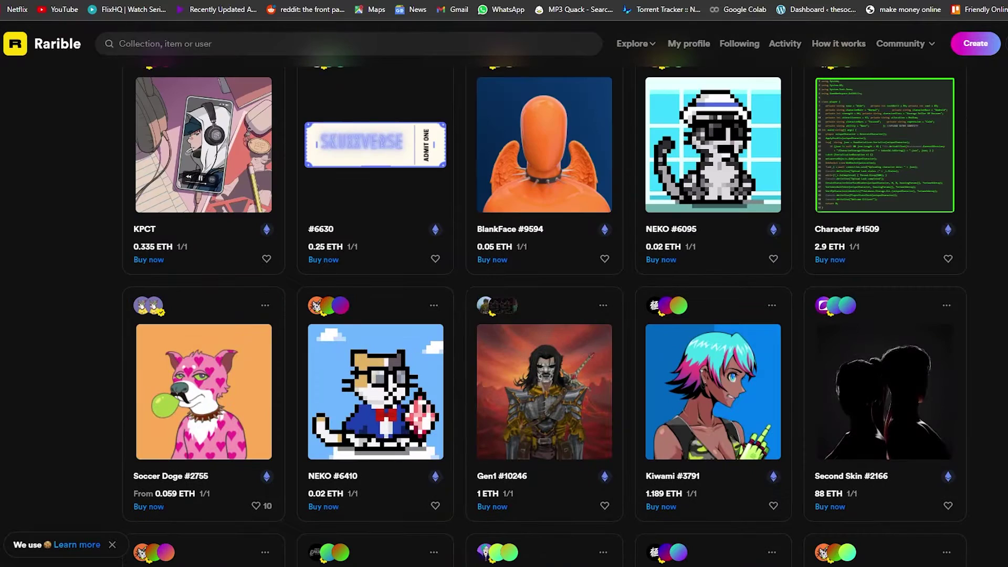
scroll(987, 288, up, 20)
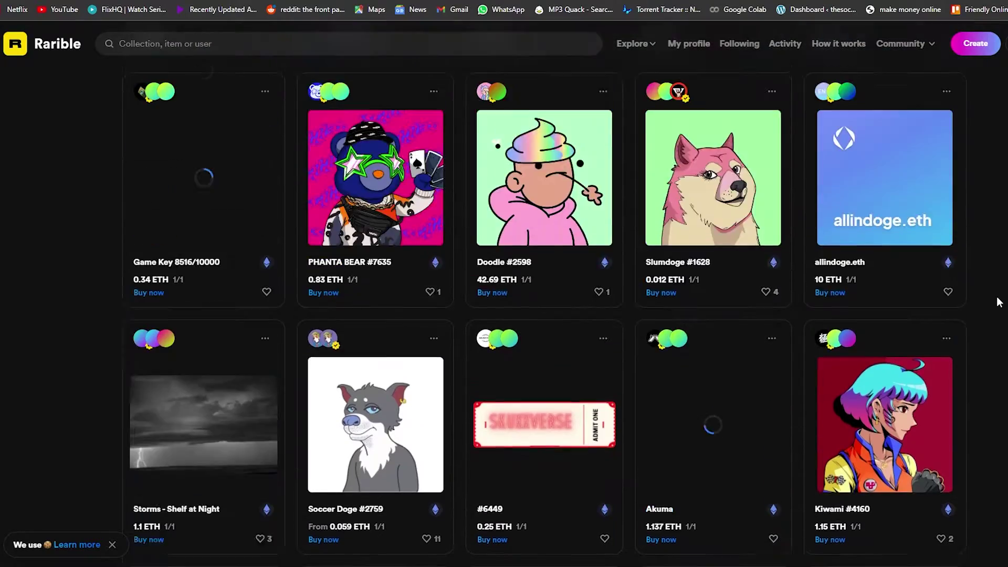
scroll(977, 279, up, 4)
scroll(971, 277, down, 1)
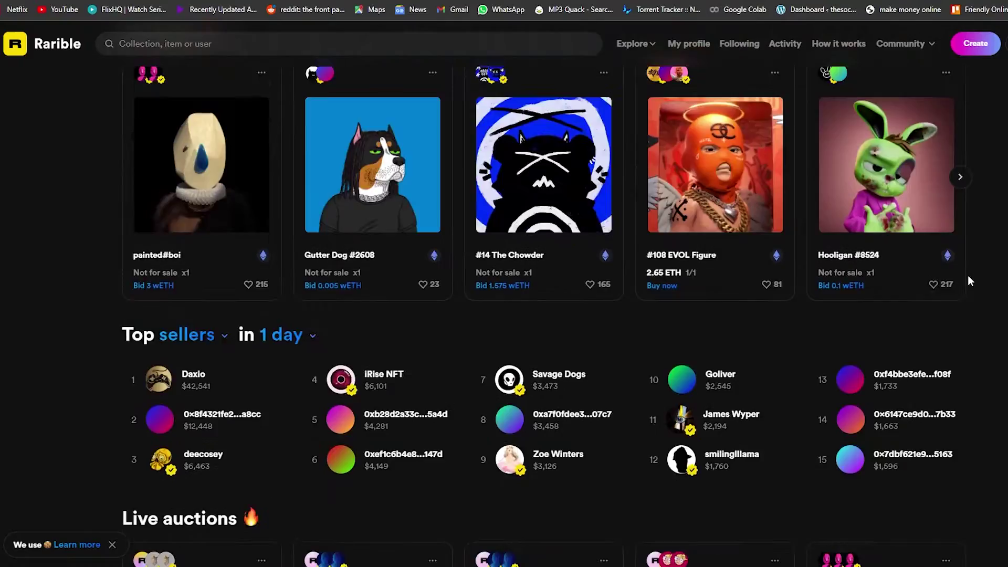
scroll(955, 281, up, 2)
scroll(943, 284, up, 7)
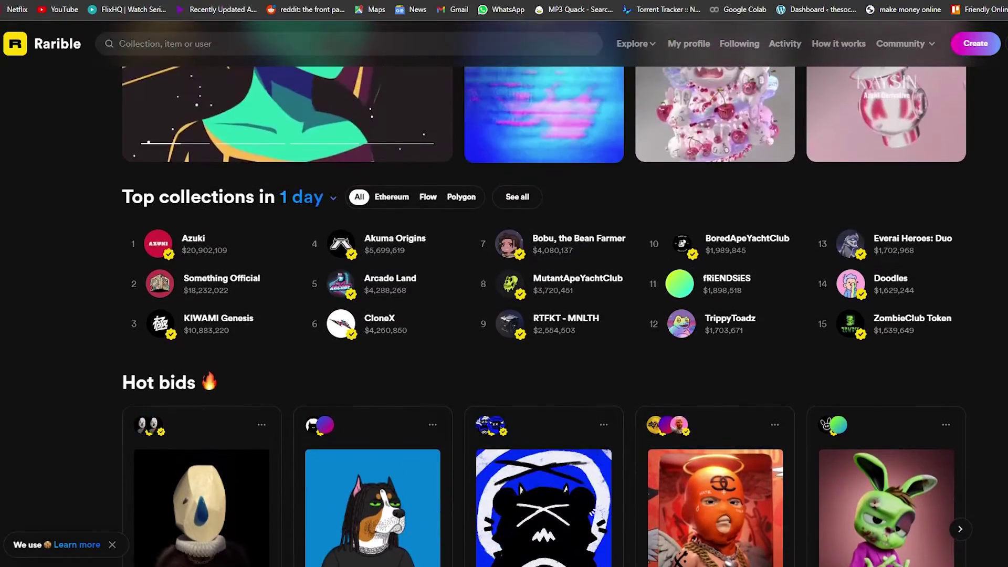
scroll(1001, 281, up, 1)
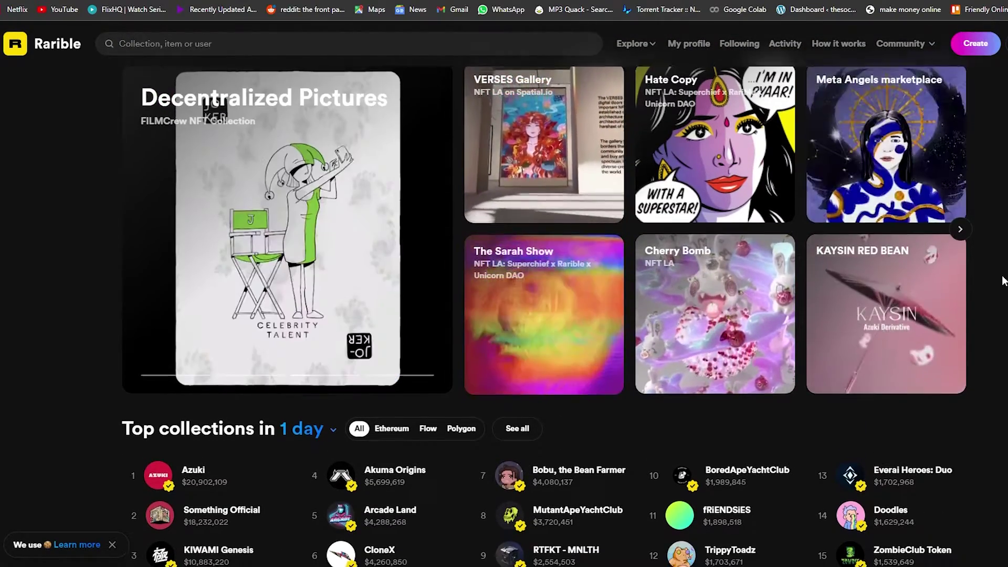
scroll(1001, 281, down, 2)
scroll(1002, 278, up, 1)
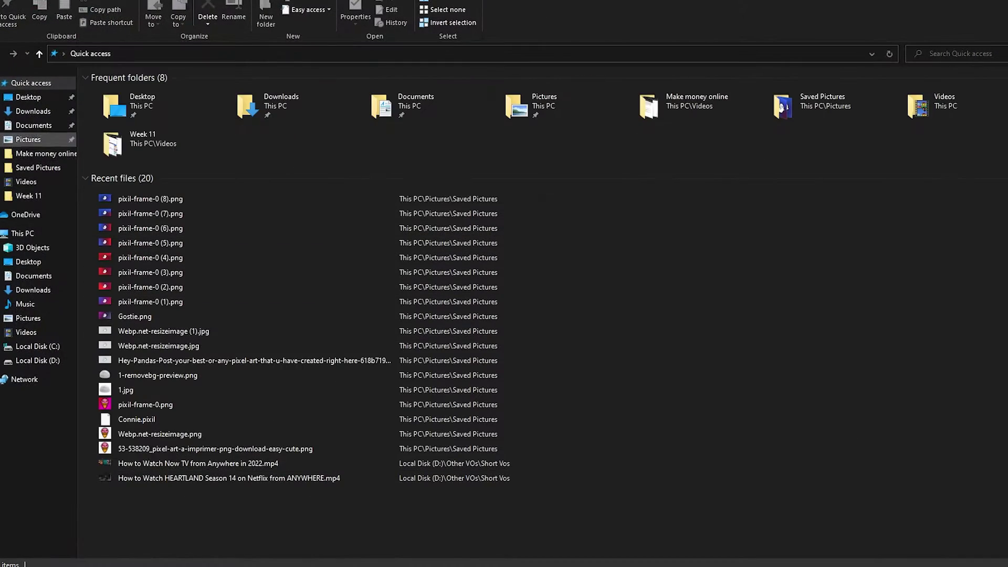
View the pixel-art images in File Explorer's Saved Pictures folder within Pictures, and return to the Rarible home page in the browser.
click(38, 139)
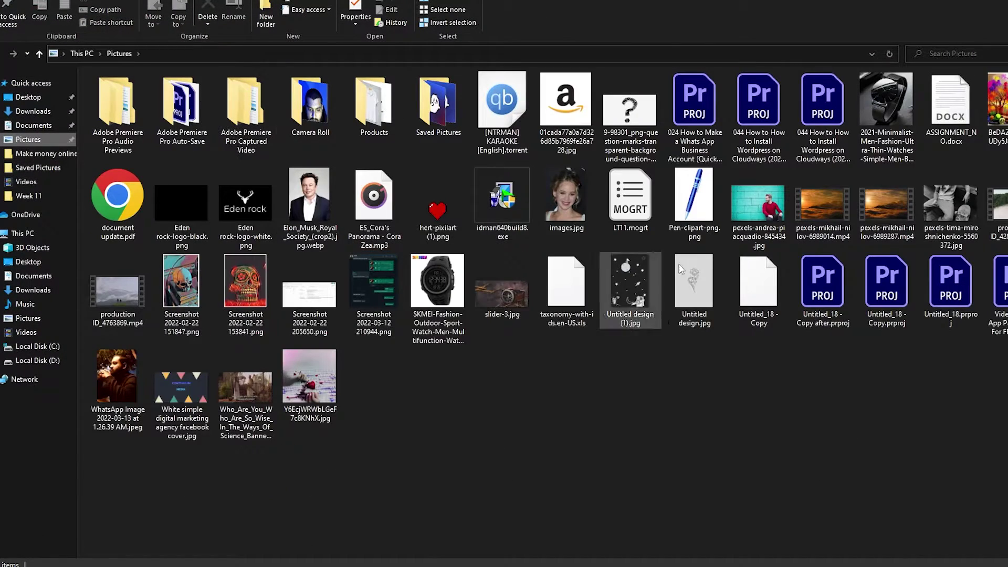
double_click(428, 100)
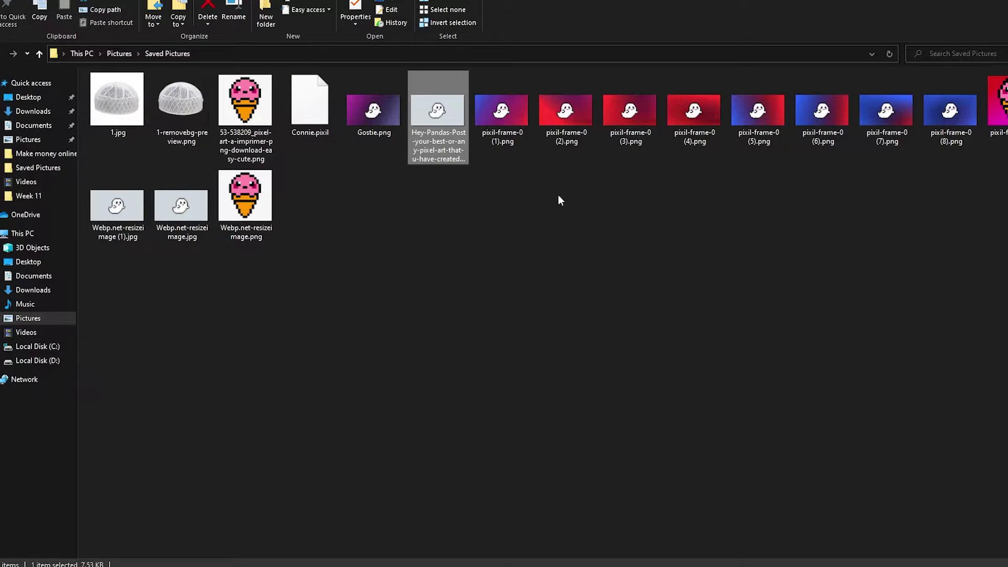
key(alt+Left)
click(102, 99)
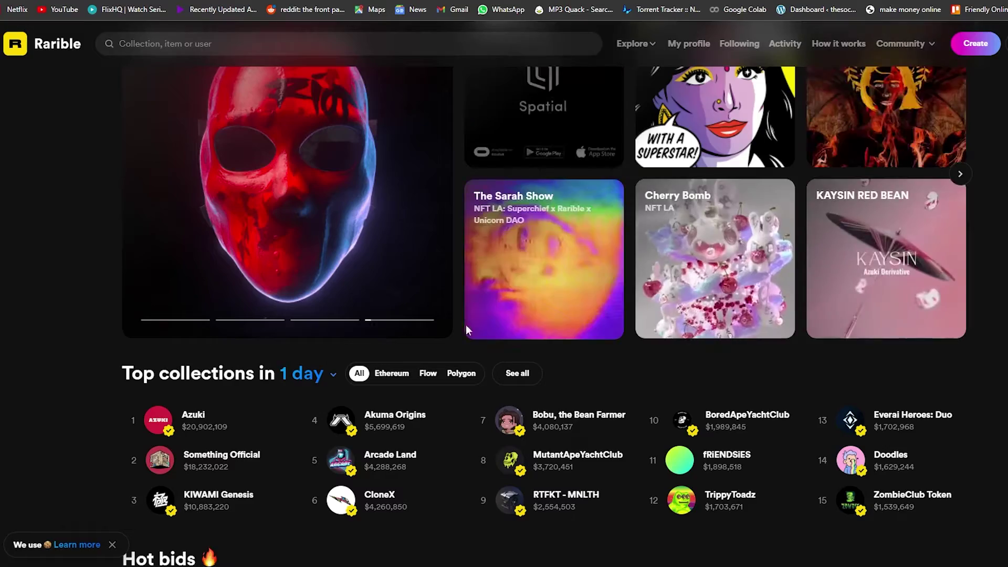
Look over the featured drops, top collections, hot bids, live auctions and hot collections on the Rarible home page.
scroll(503, 283, up, 3)
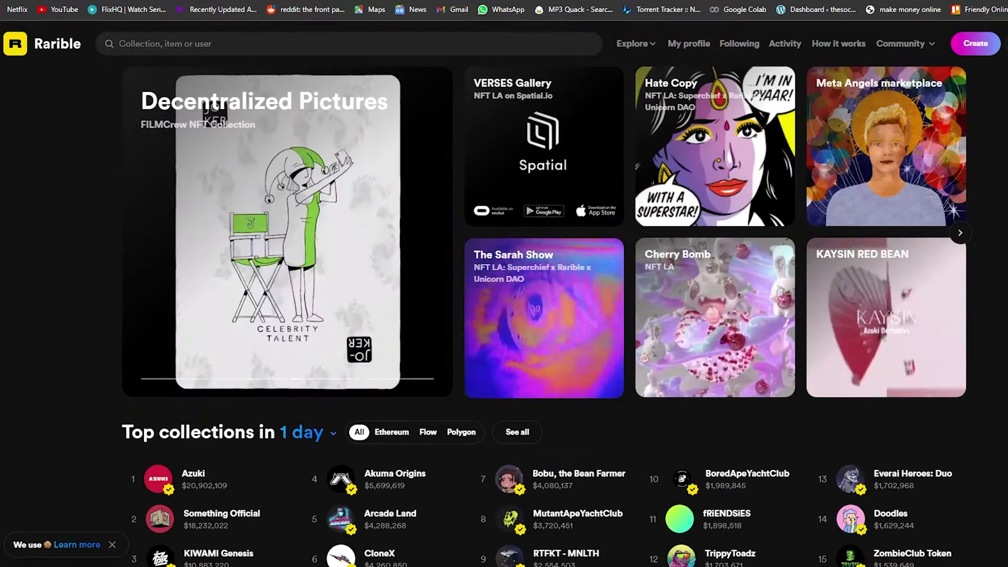
scroll(504, 284, down, 3)
scroll(779, 171, down, 4)
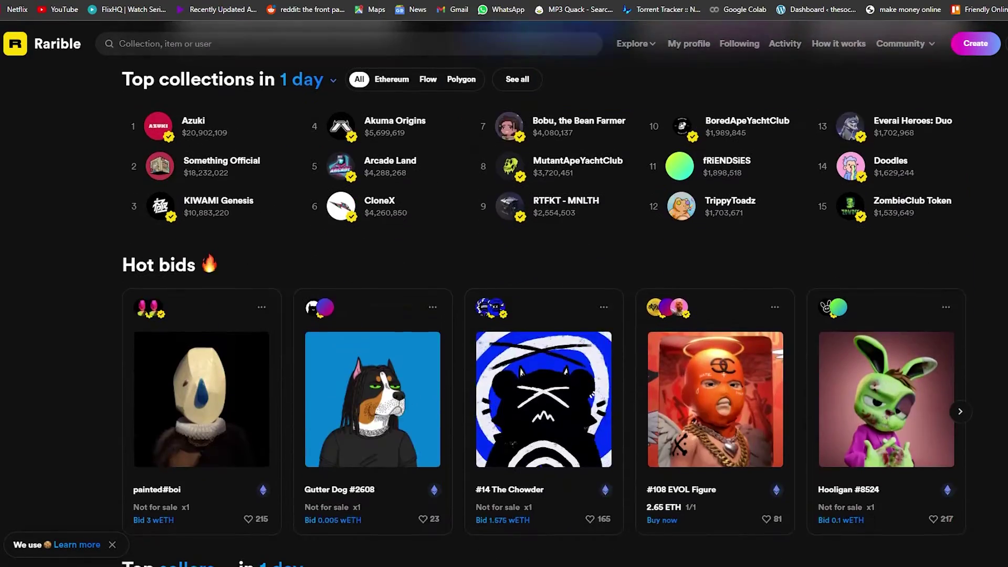
scroll(779, 170, up, 7)
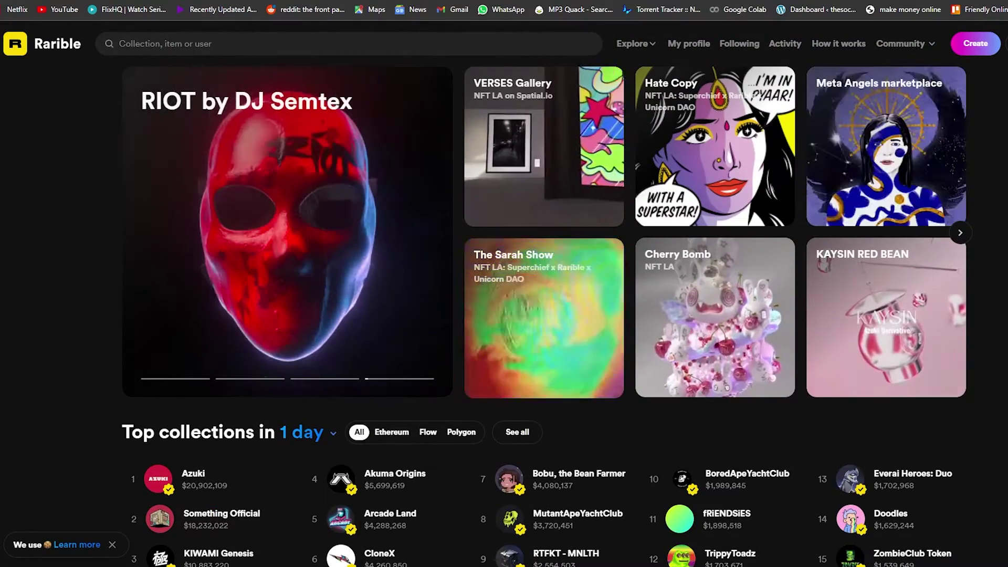
scroll(933, 418, down, 10)
scroll(937, 417, down, 9)
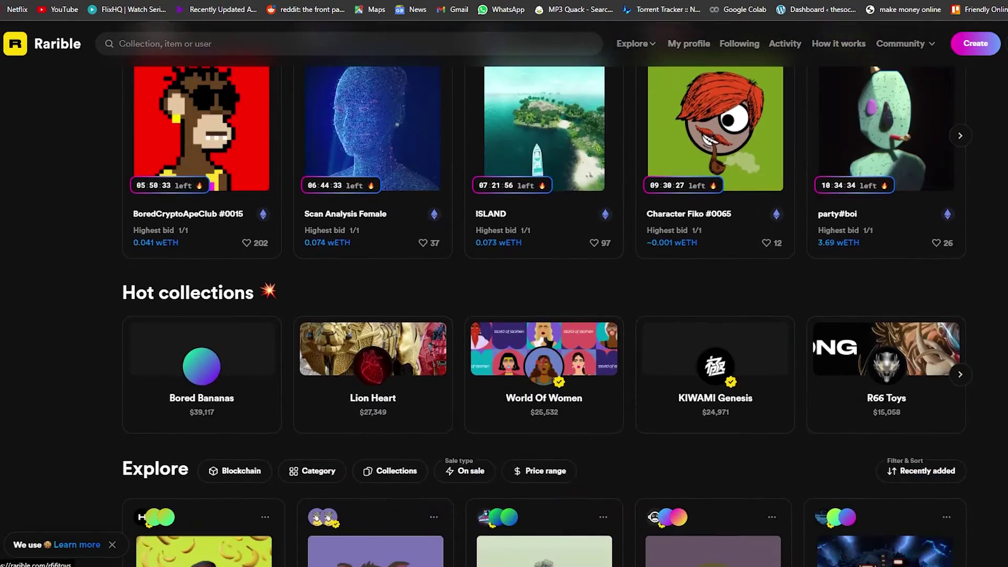
scroll(543, 315, down, 8)
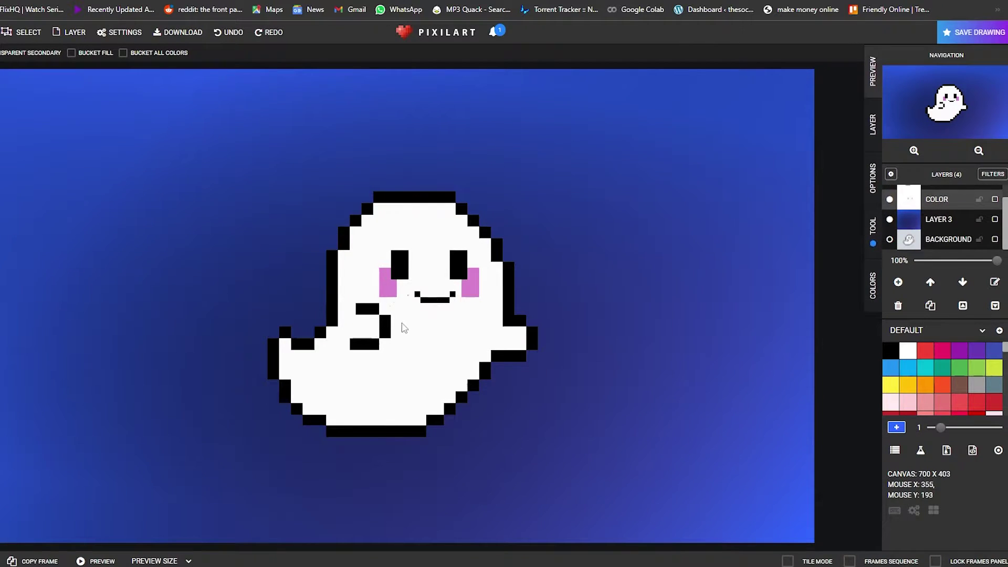
In the Pixilart ghost drawing, merge Layer 1 down into the Color layer.
scroll(410, 357, up, 2)
scroll(410, 362, down, 2)
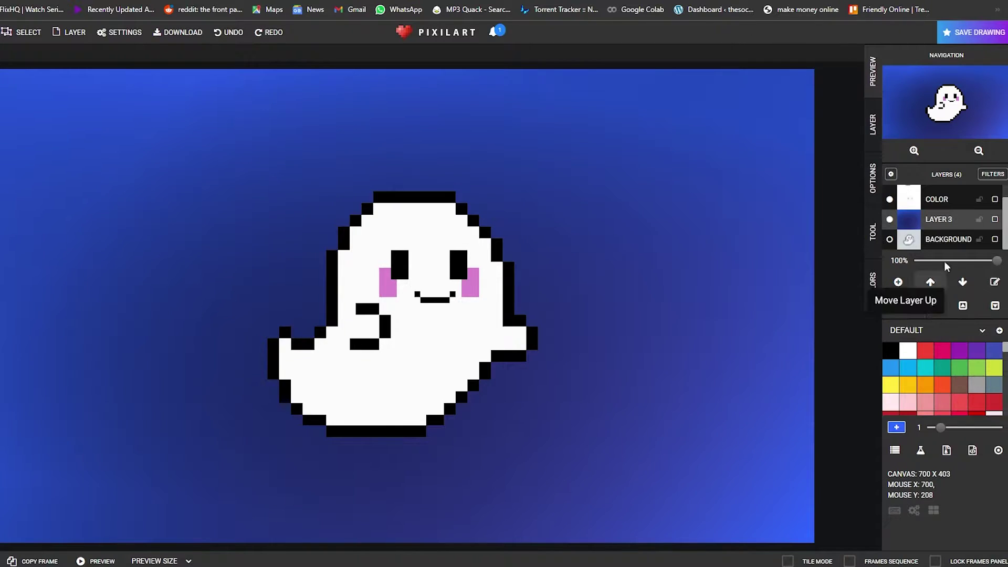
scroll(934, 218, up, 1)
click(938, 194)
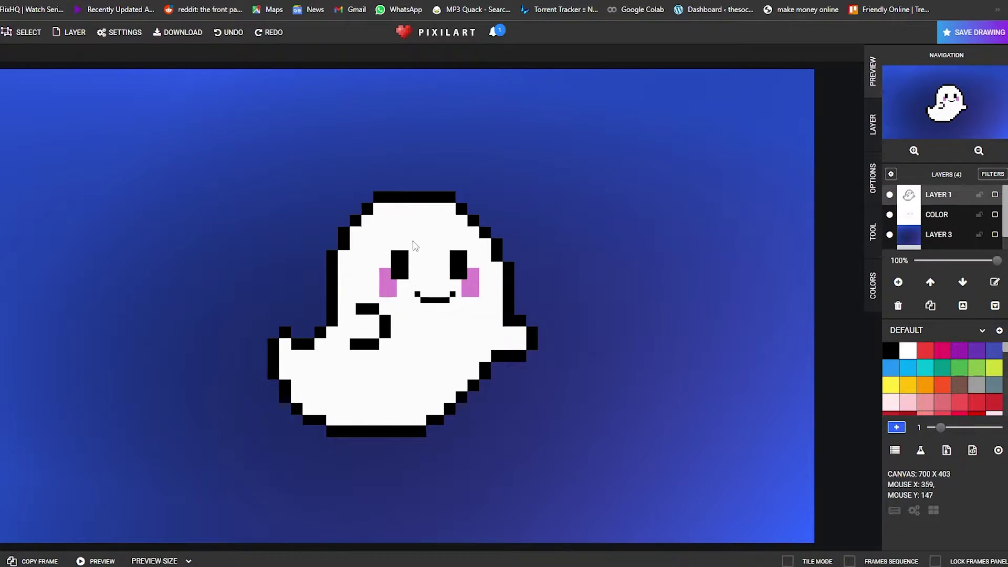
key(ctrl+e)
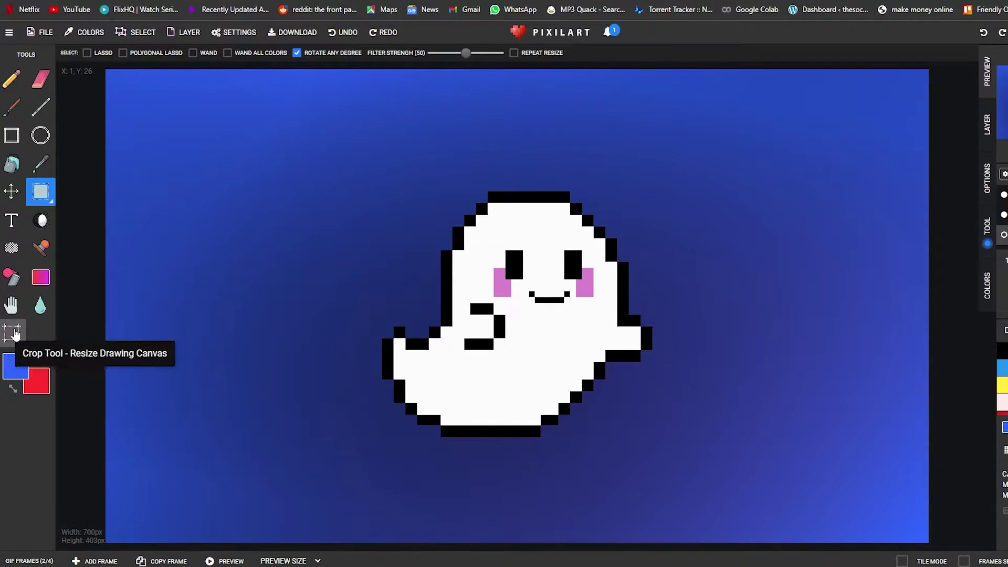
click(8, 309)
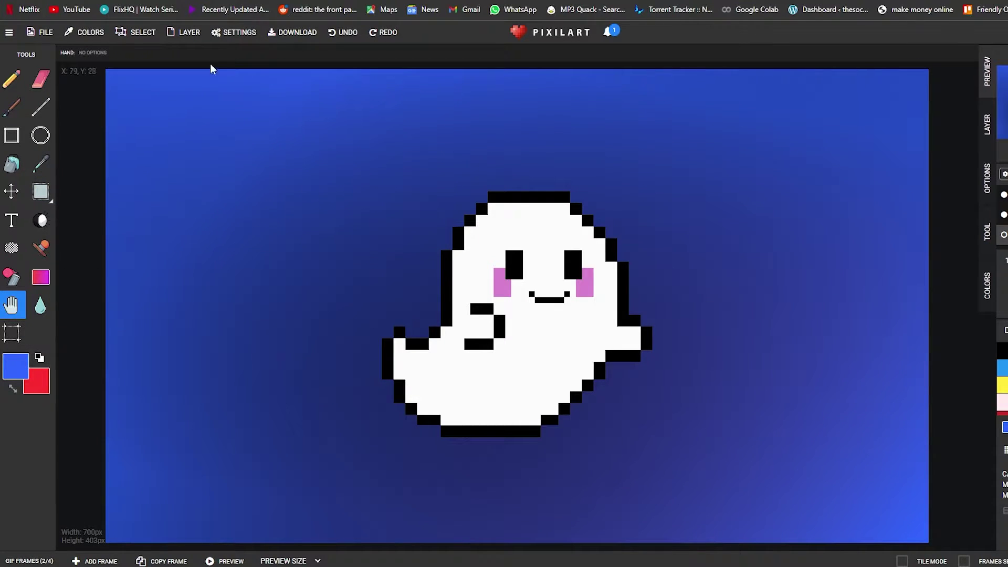
click(202, 36)
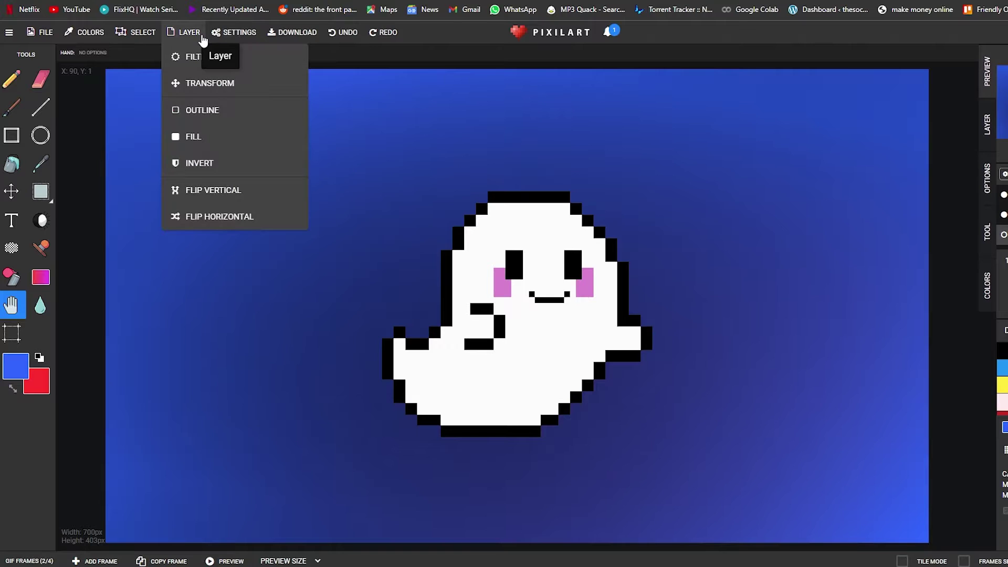
click(207, 83)
key(Return)
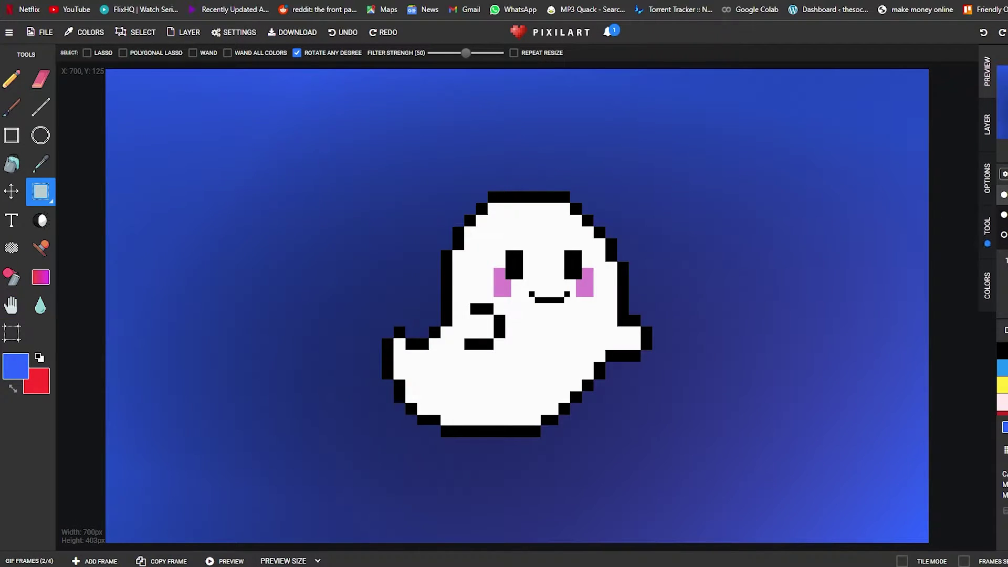
Apply Transform to the ghost on the Color layer in the second GIF frame.
click(193, 34)
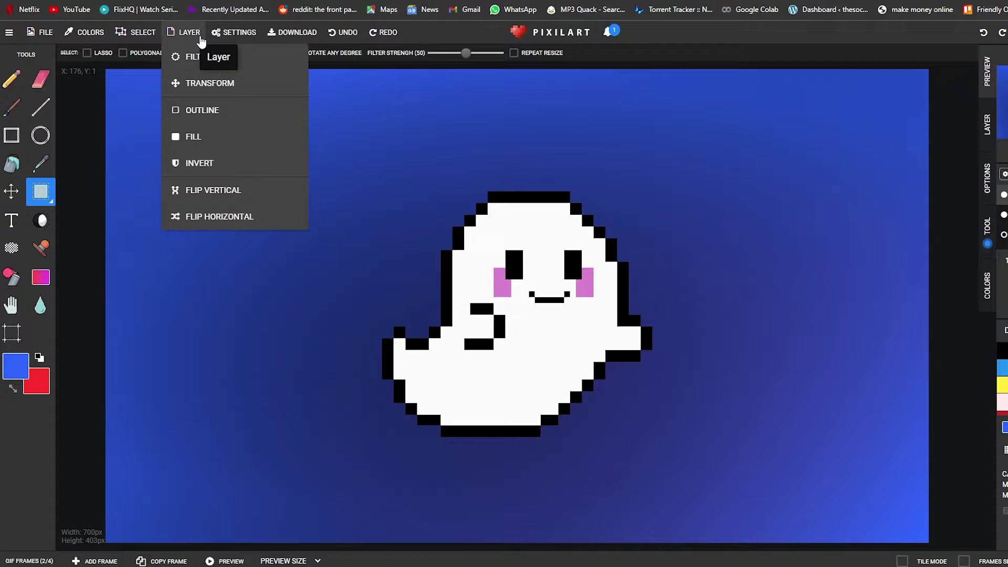
click(219, 89)
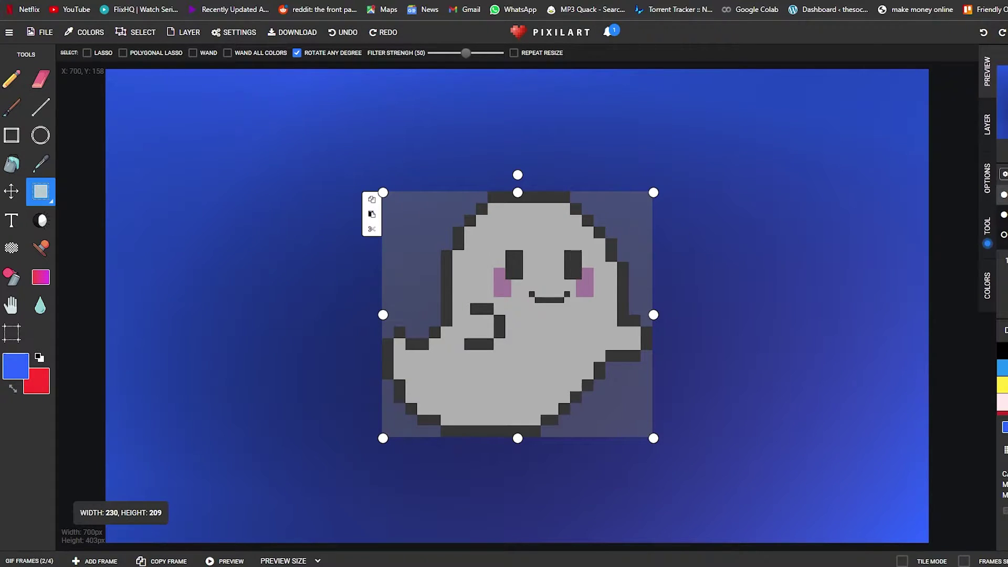
key(Return)
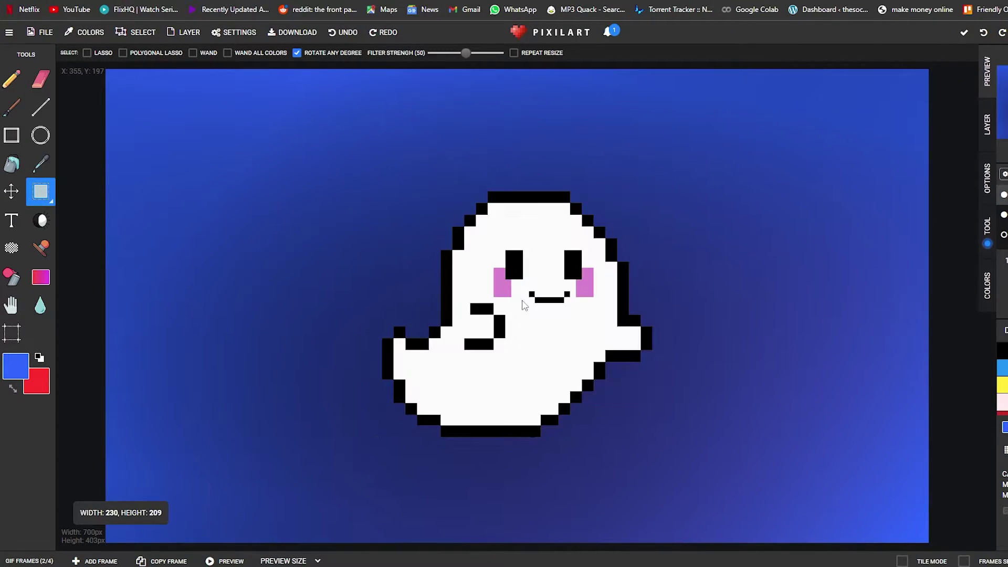
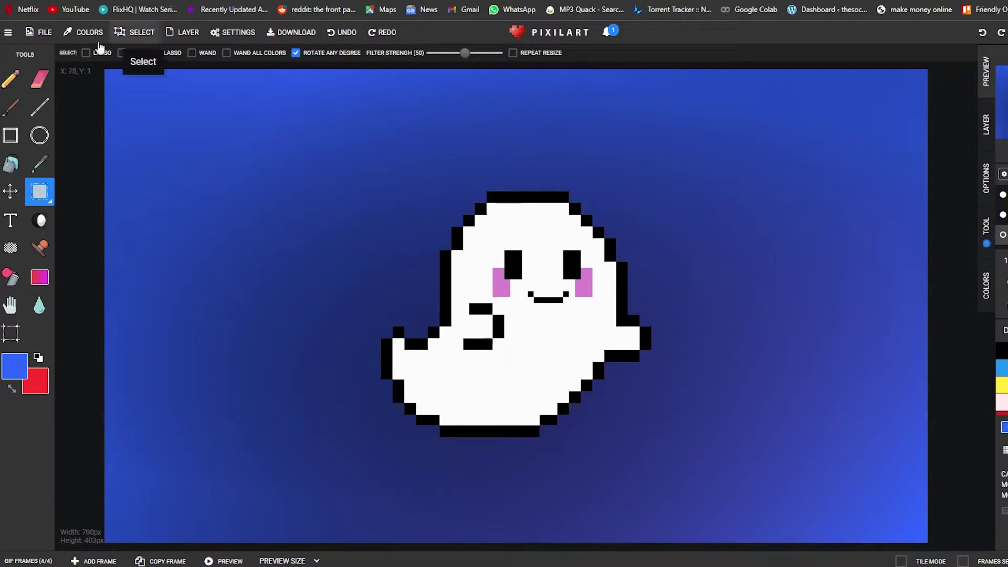
click(12, 307)
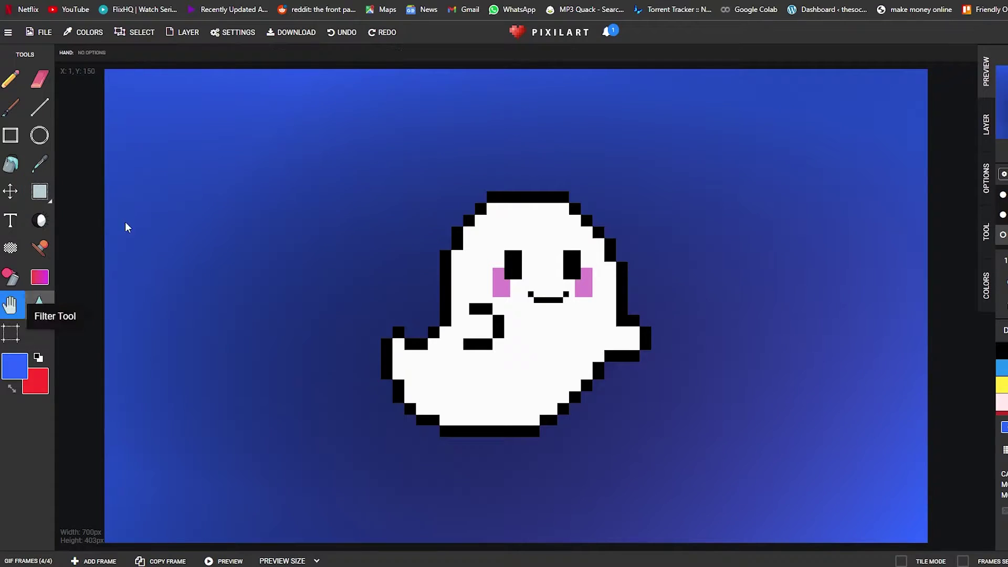
click(193, 36)
click(209, 83)
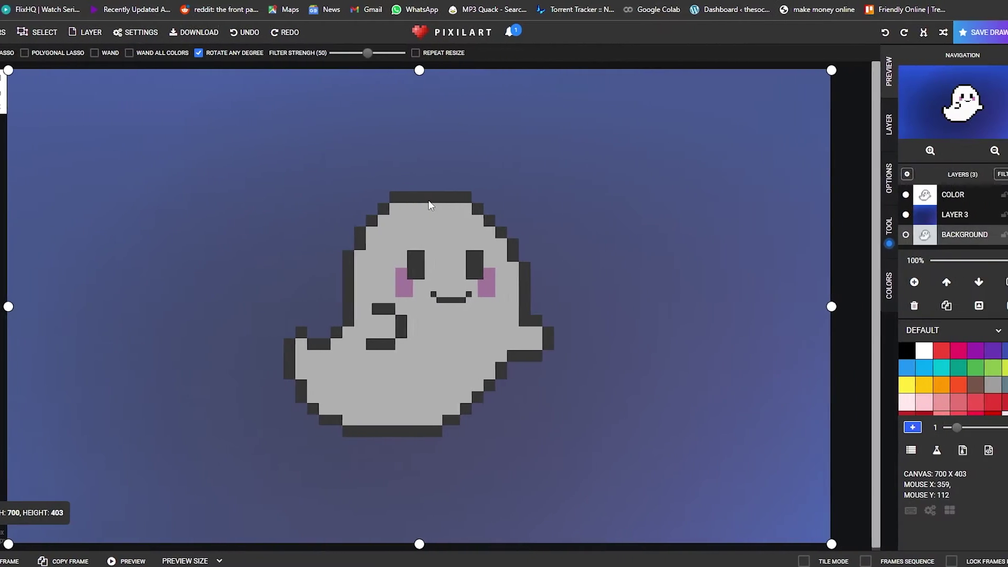
Transform the Color layer in the fourth GIF frame and move the ghost lower on the canvas.
click(953, 214)
click(942, 194)
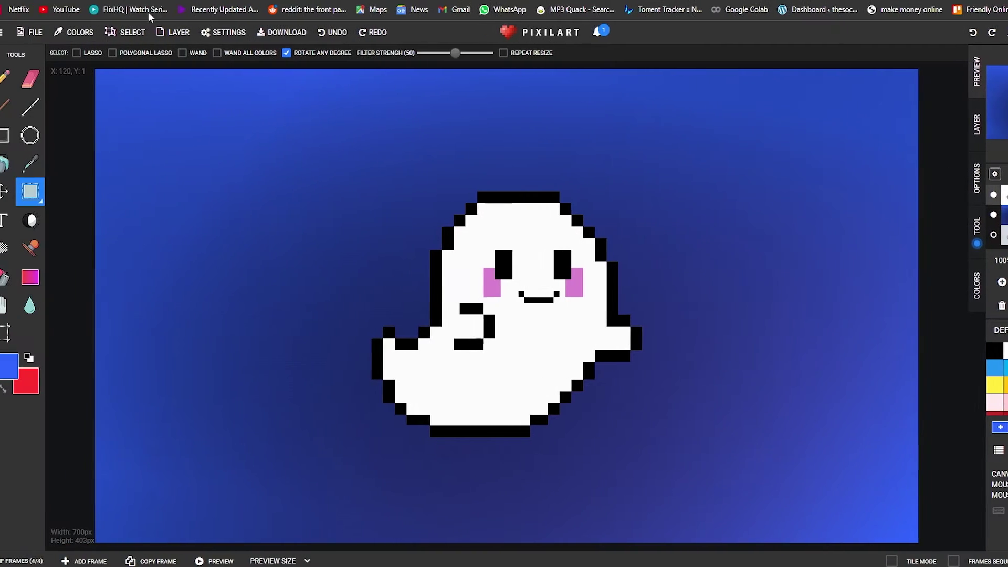
click(192, 33)
click(211, 82)
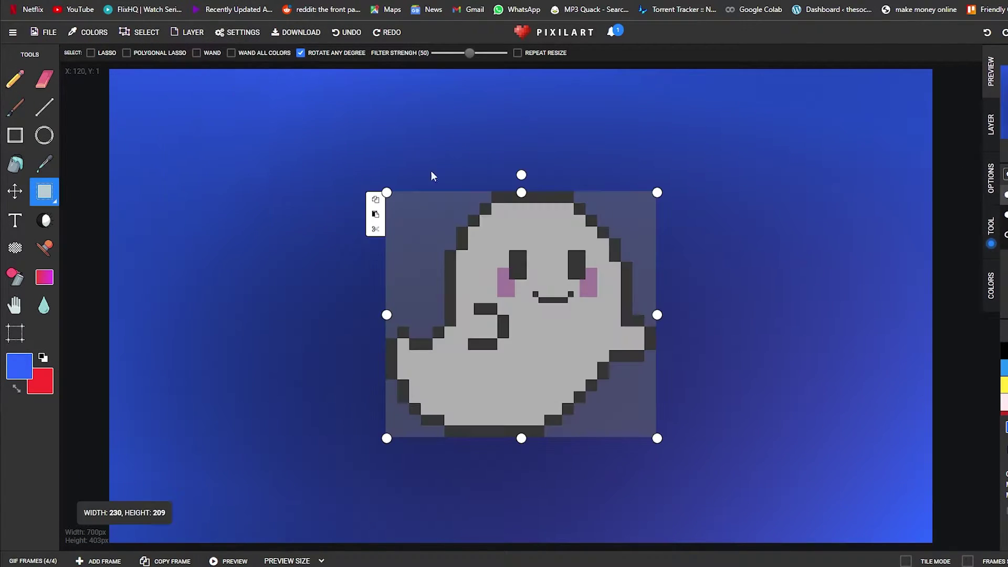
mouse_move(530, 366)
mouse_down()
mouse_move(519, 314)
mouse_move(522, 348)
mouse_up()
click(967, 34)
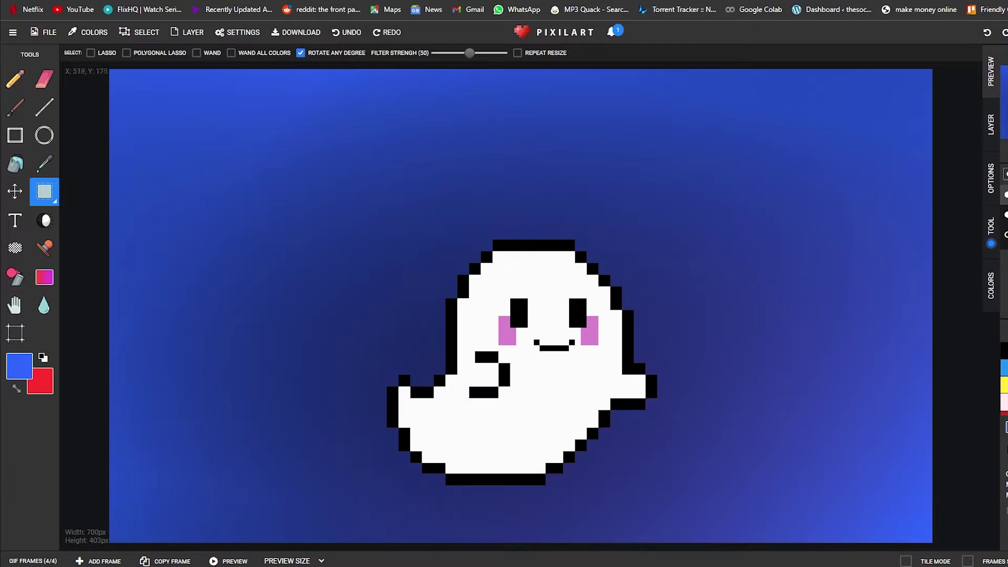
Duplicate the first GIF frame twice and move one copy to the end of the frame sequence.
click(33, 560)
click(24, 538)
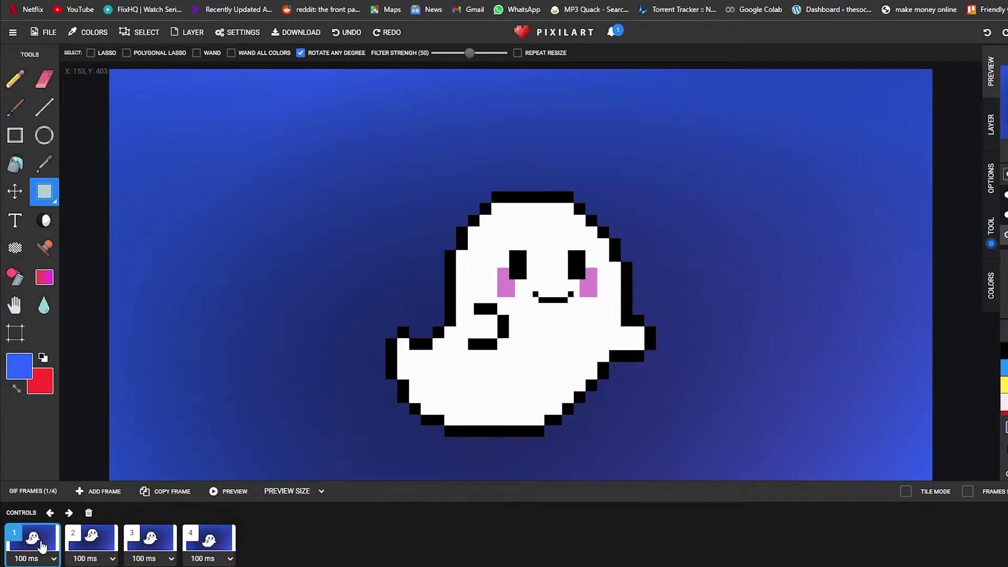
click(185, 496)
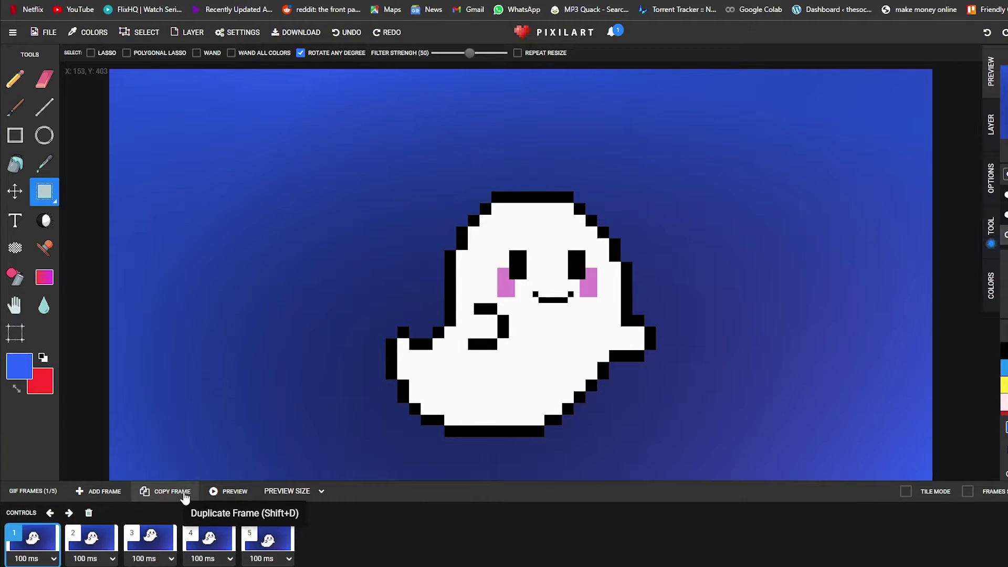
click(185, 496)
drag(92, 538, 444, 526)
Check the first three frames and move the duplicate in second position to the end of the sequence.
click(50, 543)
click(90, 543)
click(156, 546)
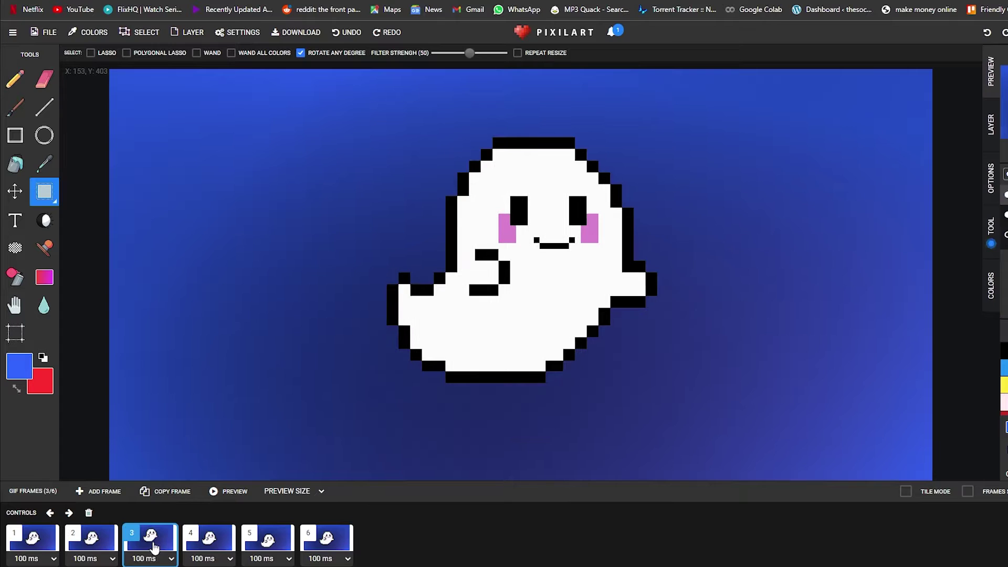
drag(80, 552, 423, 529)
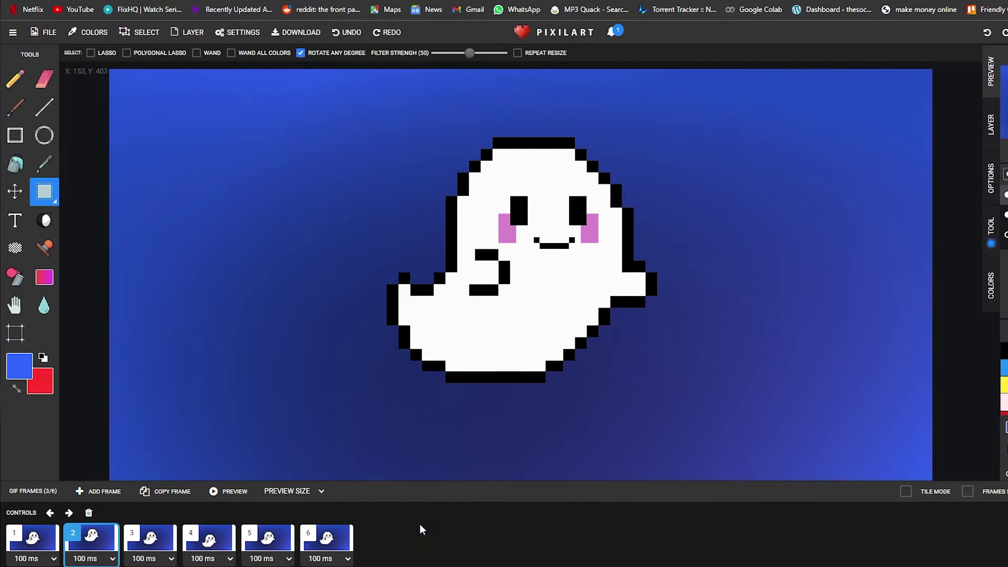
Go through all the GIF frames in order and remove the redundant sixth frame.
click(57, 545)
click(101, 543)
click(156, 543)
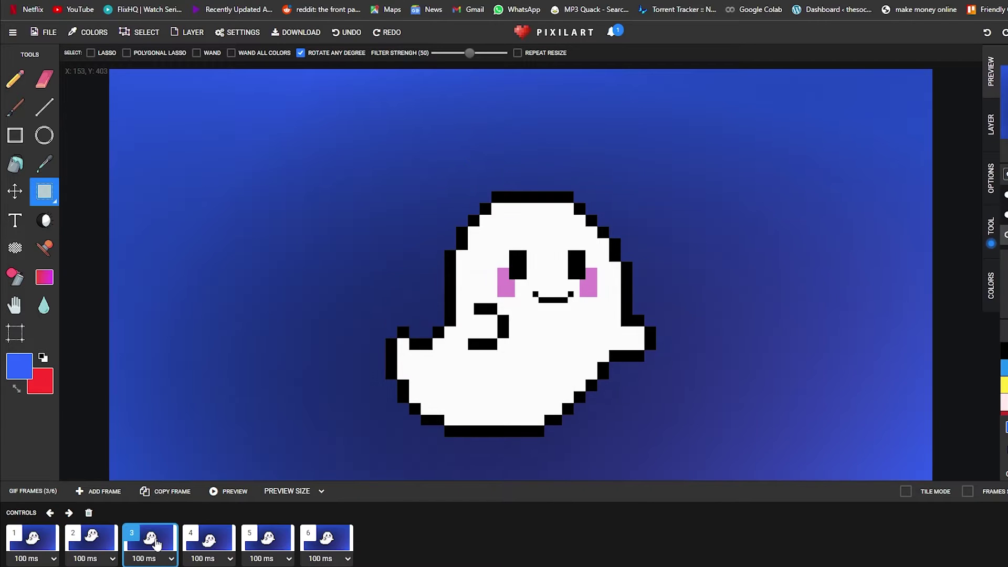
click(218, 546)
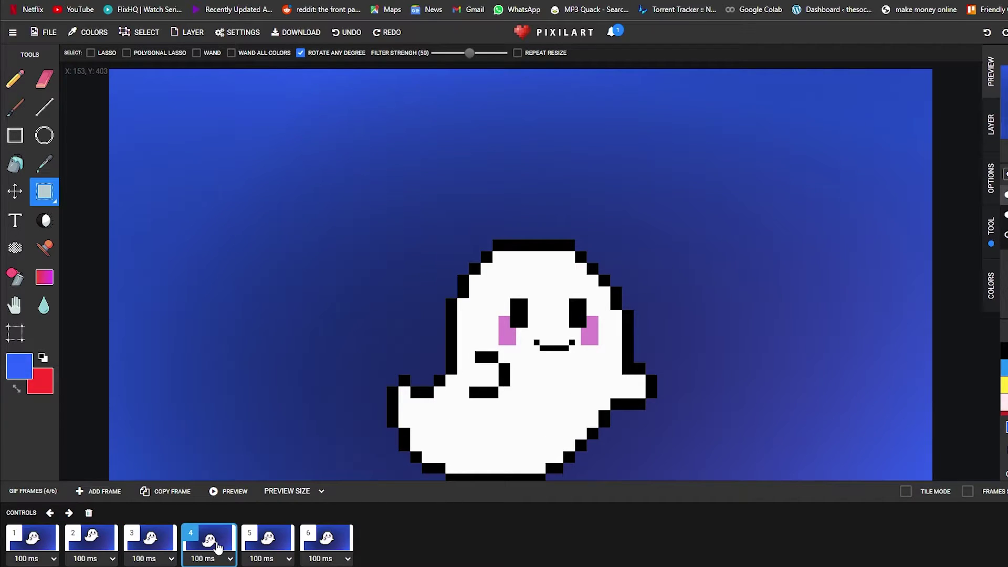
click(277, 546)
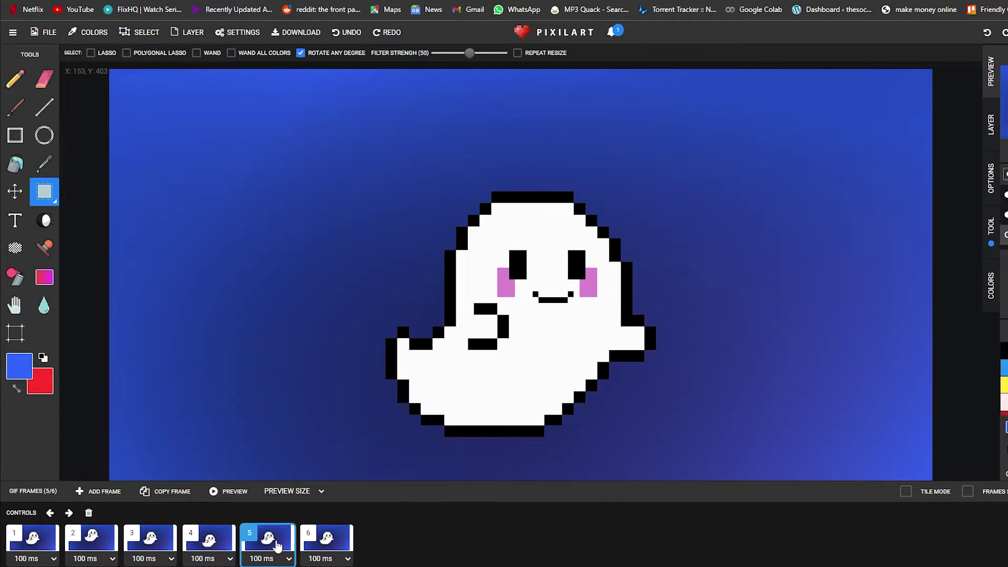
click(325, 552)
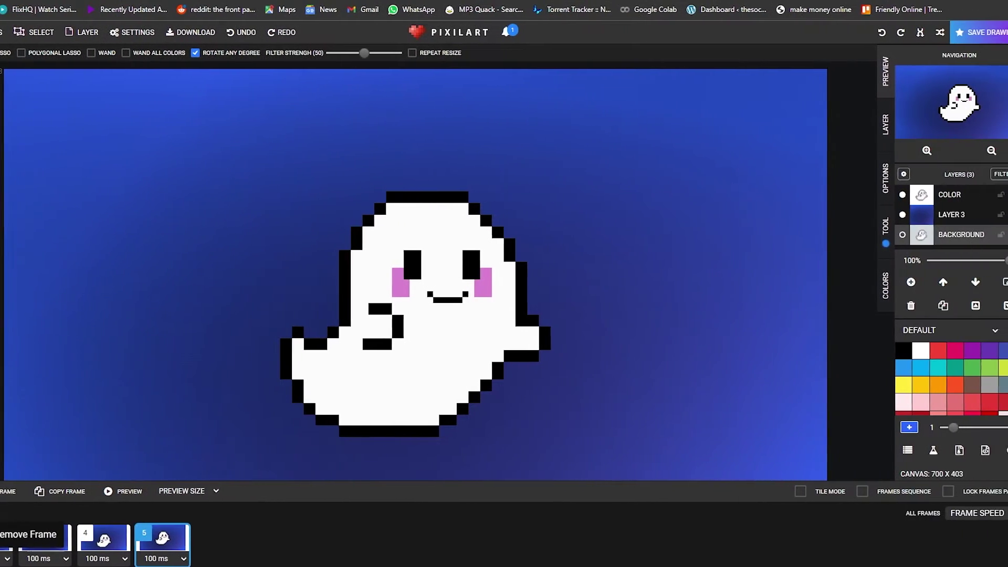
View the speed options for all frames, leave them unchanged, and preview the ghost animation.
click(977, 514)
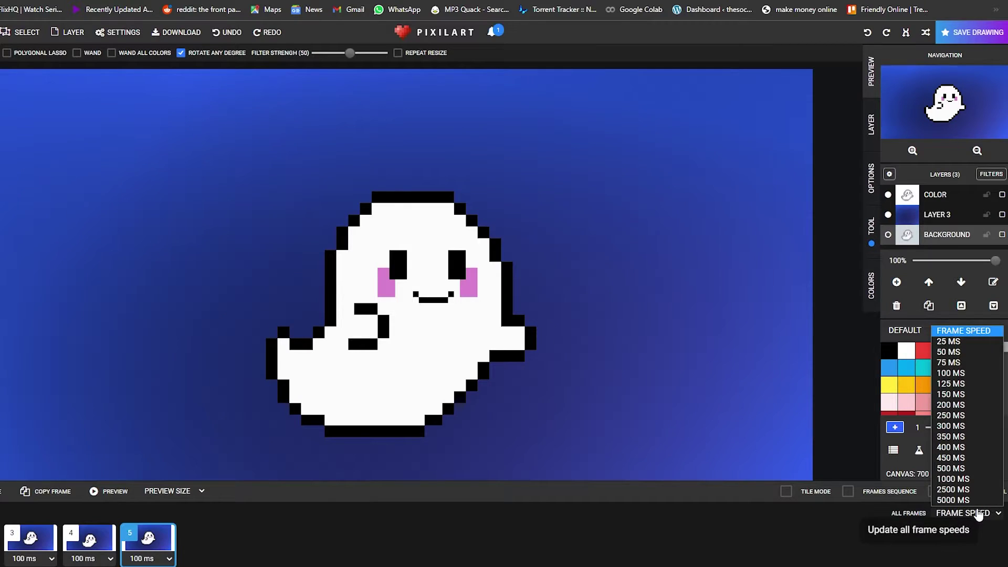
click(977, 514)
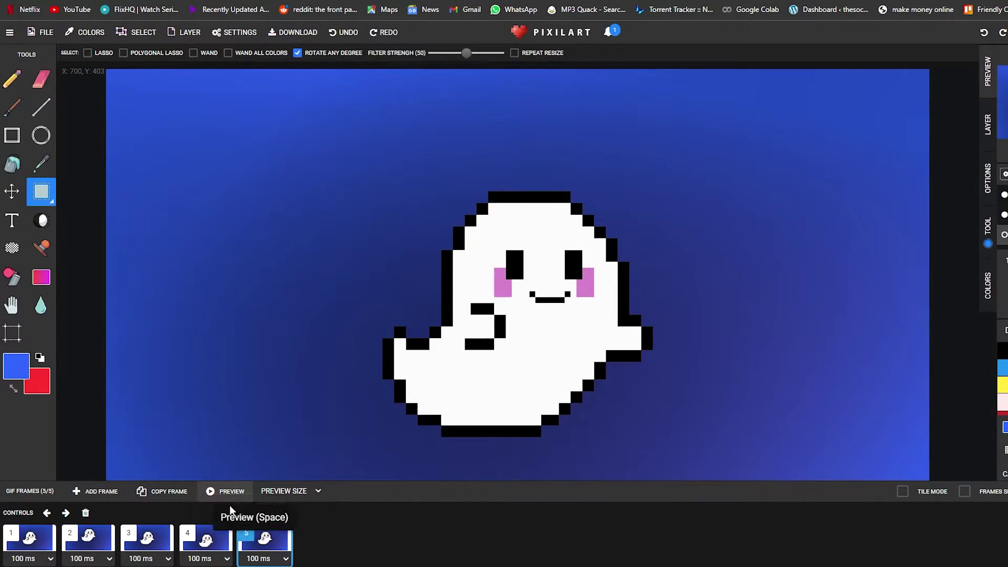
click(232, 492)
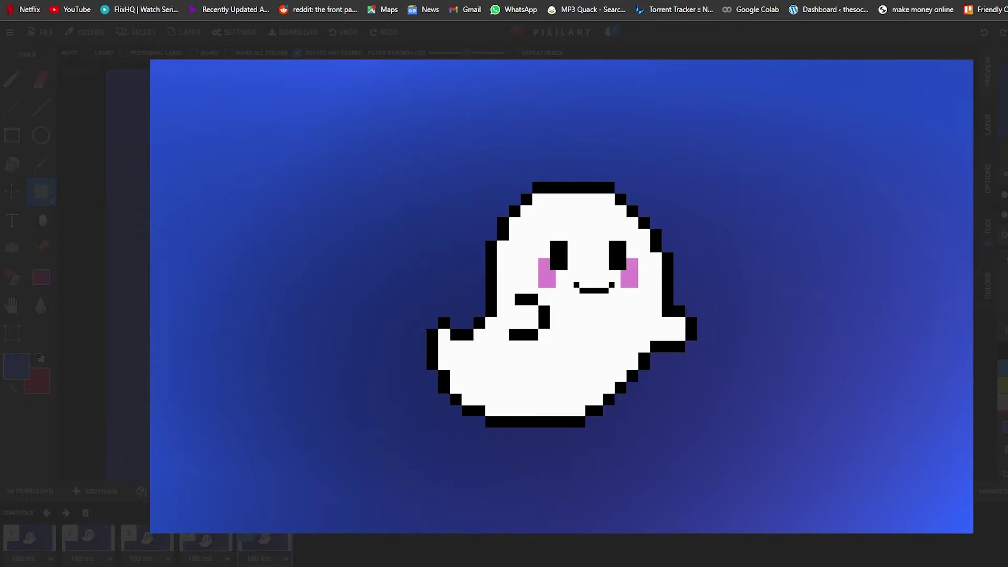
click(330, 495)
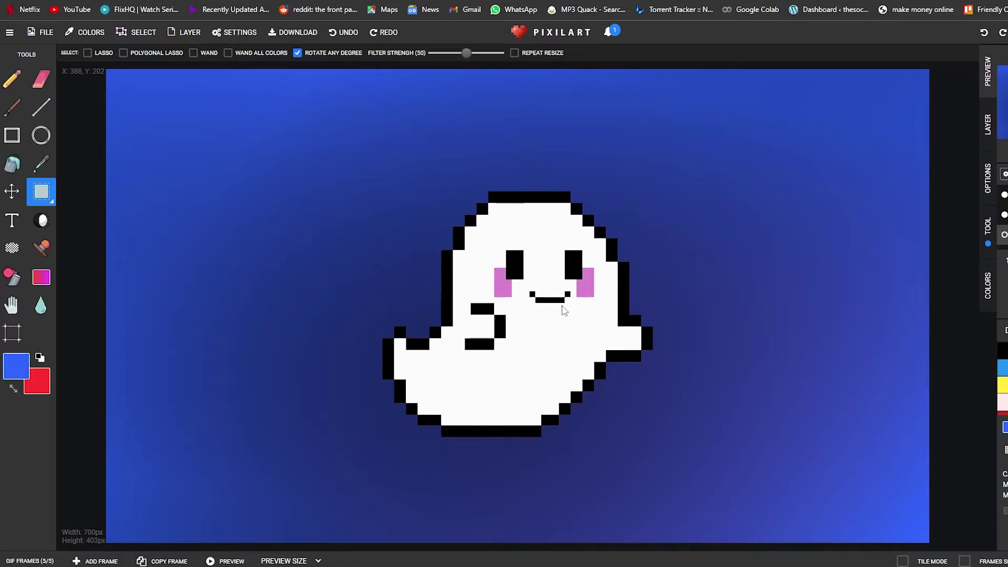
Preview the finished ghost animation, download it to the computer as a GIF, and close the preview.
click(289, 561)
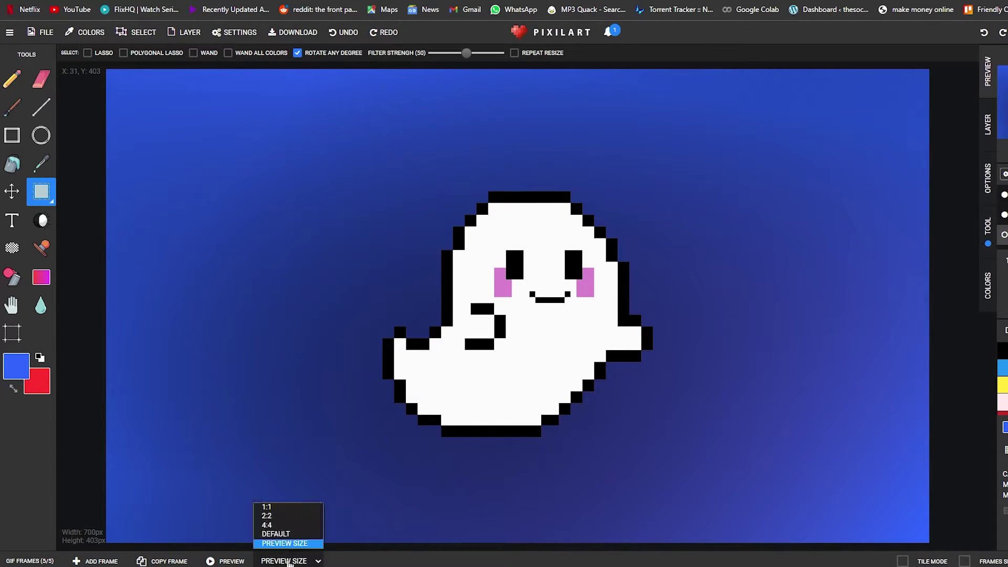
click(30, 561)
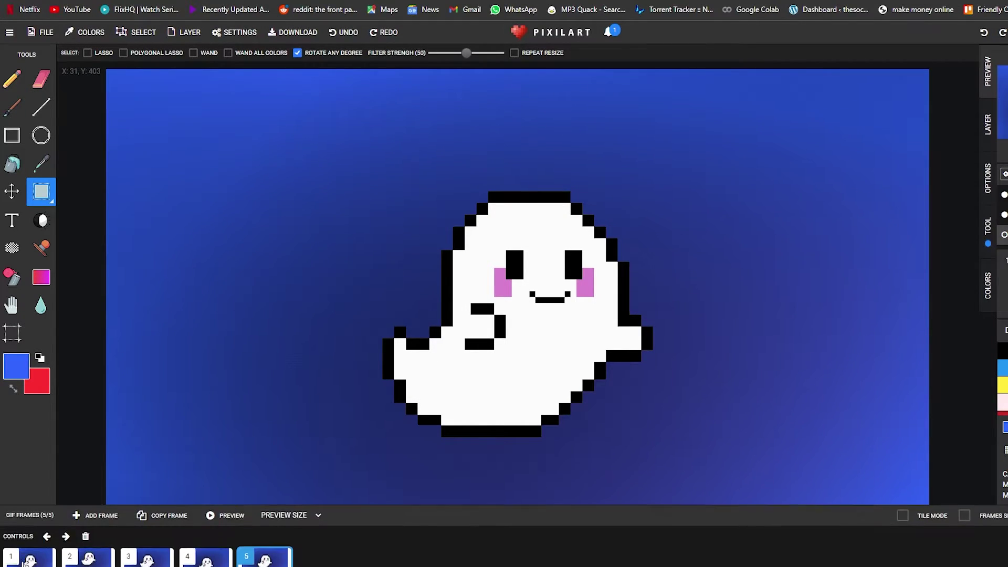
click(228, 491)
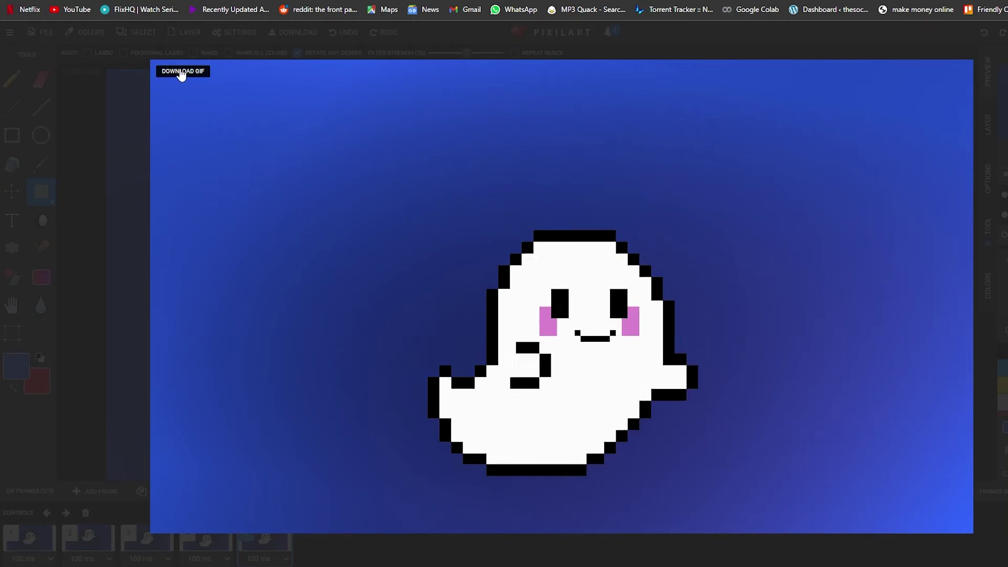
click(180, 70)
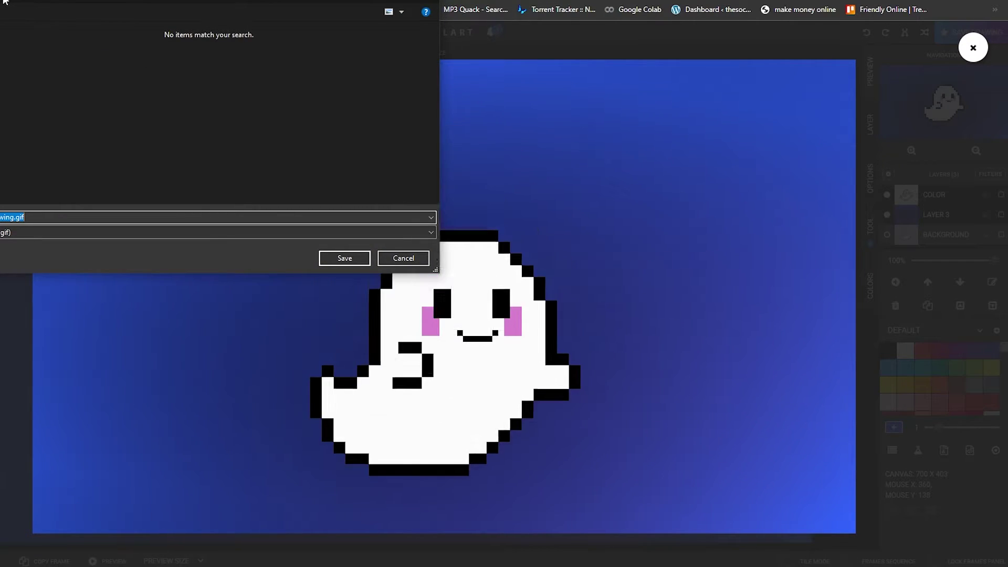
click(332, 258)
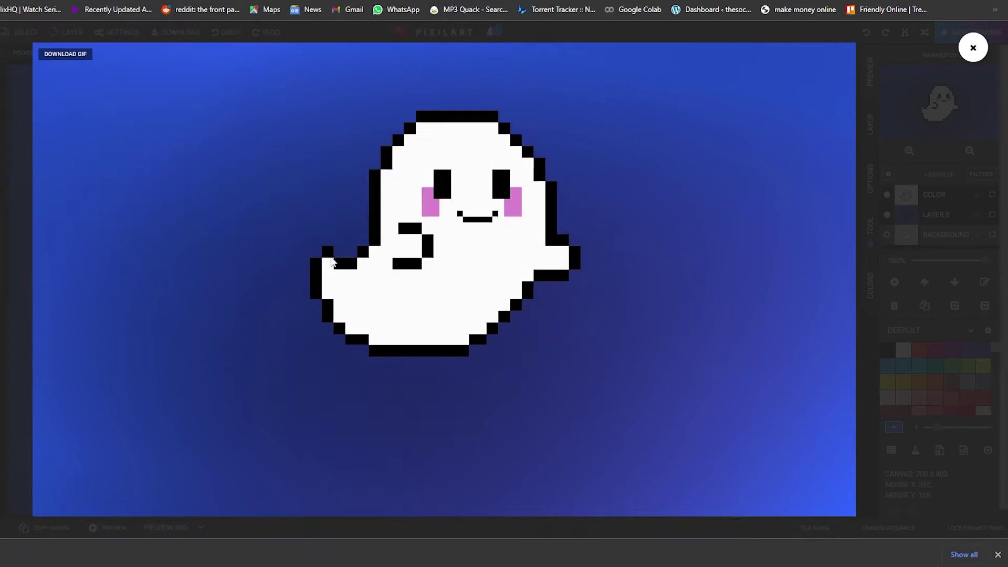
click(943, 46)
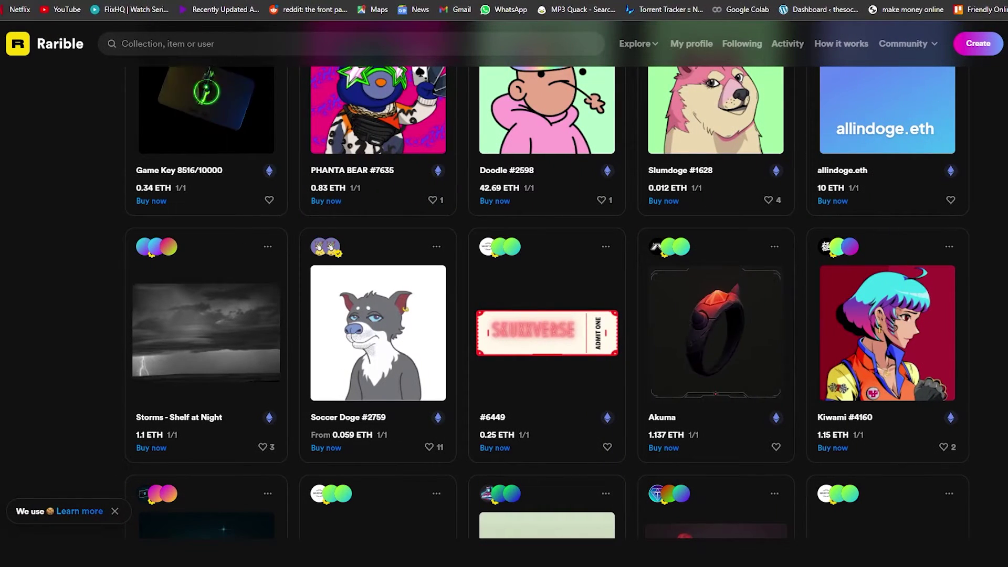
Switch to Rarible, start creating an NFT on the Polygon blockchain, and choose MetaMask for signing in.
scroll(996, 51, up, 15)
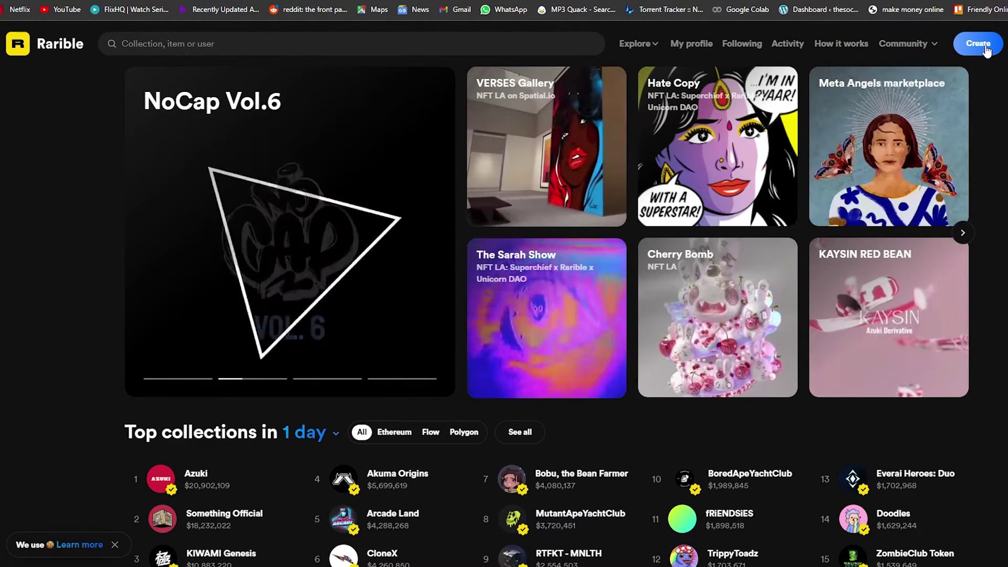
click(985, 46)
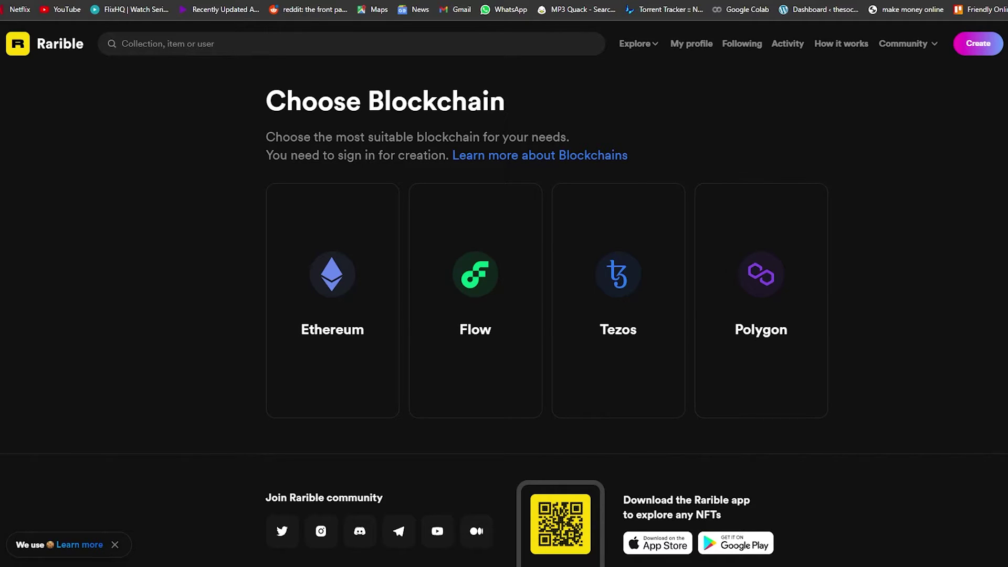
scroll(869, 297, down, 3)
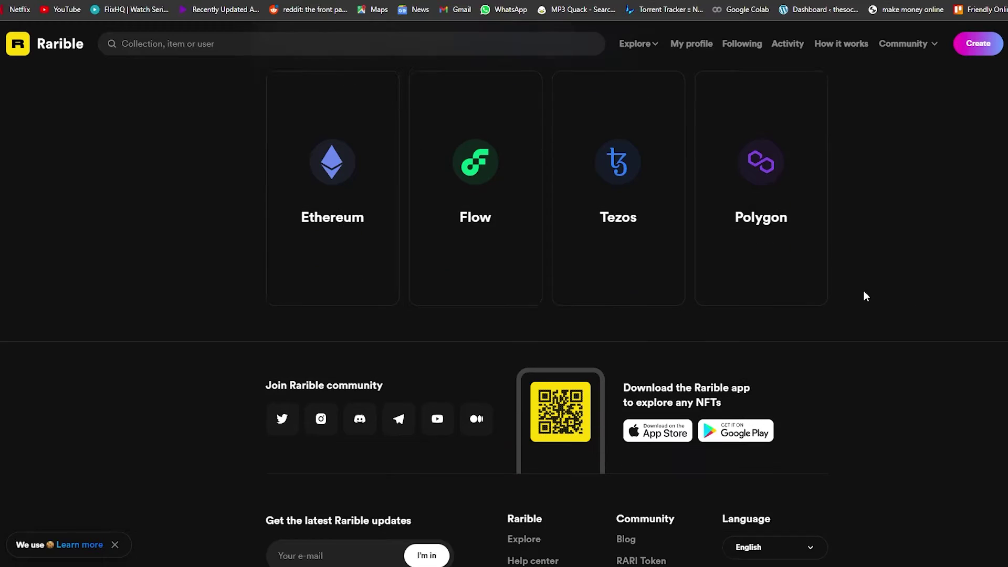
click(770, 209)
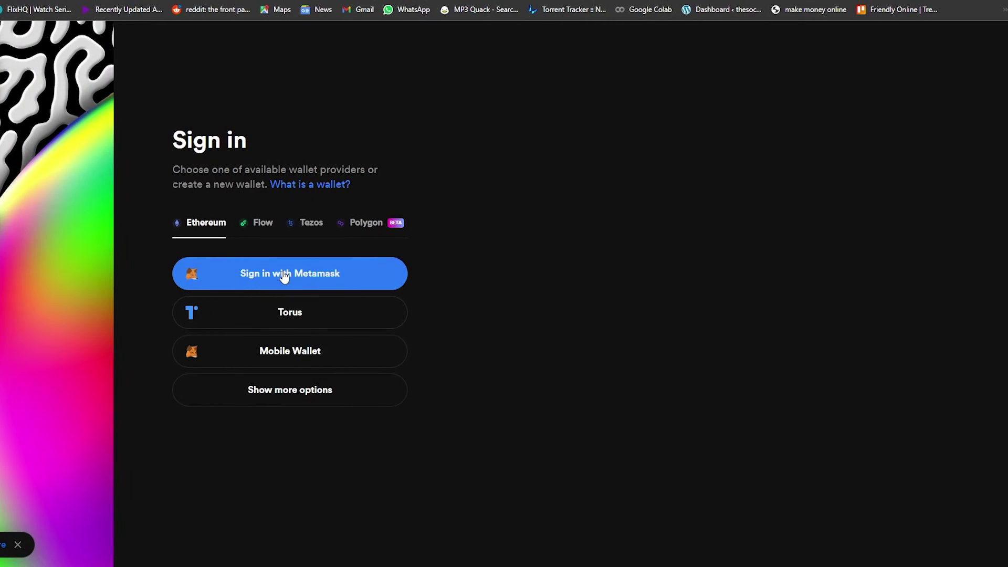
click(282, 274)
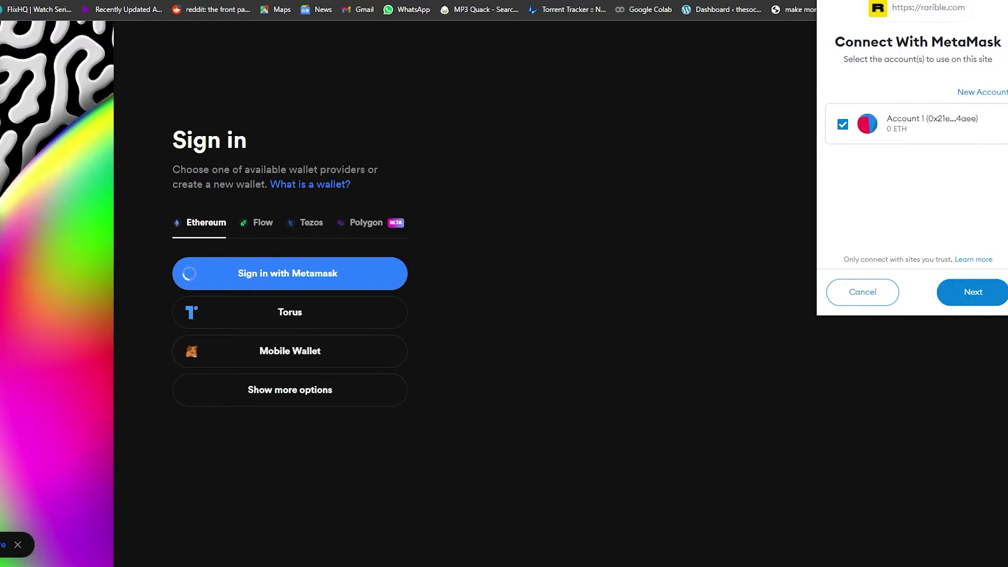
Search Google for metamask in a new tab and view the download page of the MetaMask extension for Chrome.
key(ctrl+t)
text(google)
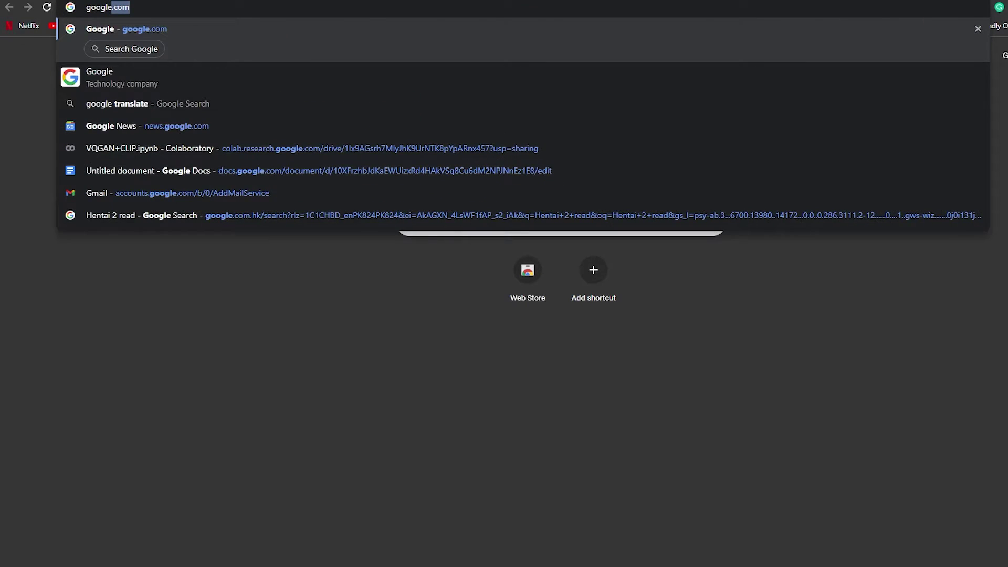
key(Return)
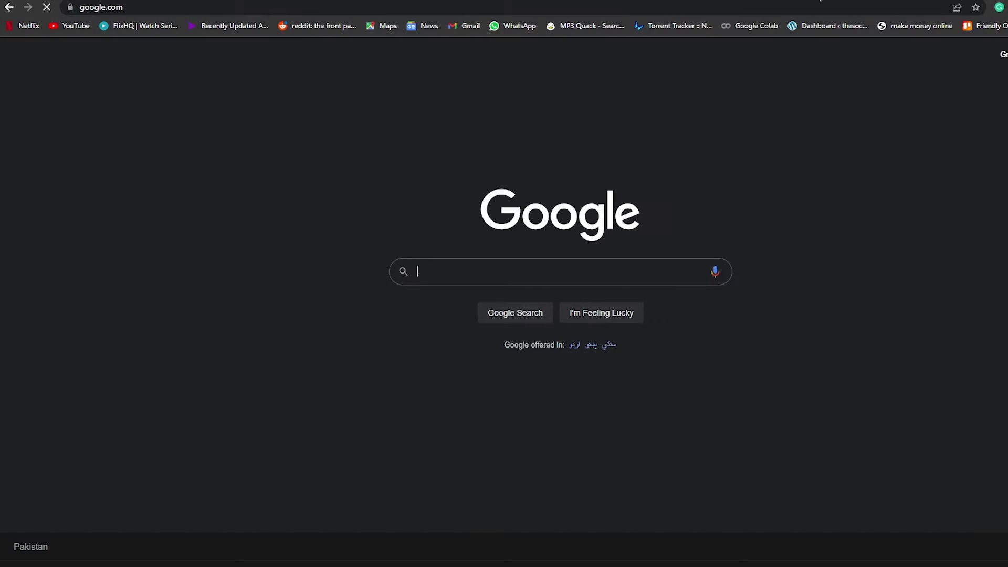
click(468, 262)
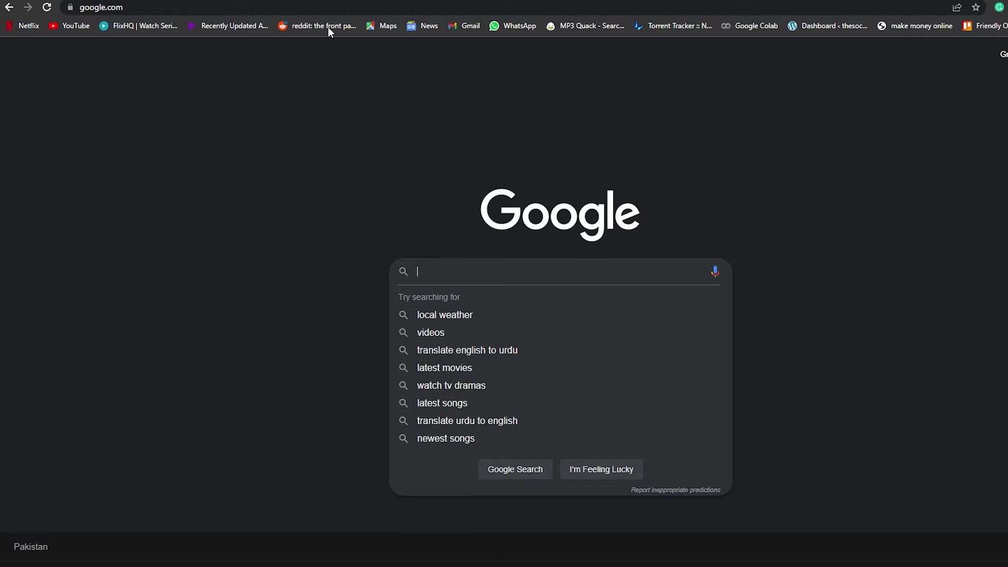
click(338, 7)
text(metamask)
key(Return)
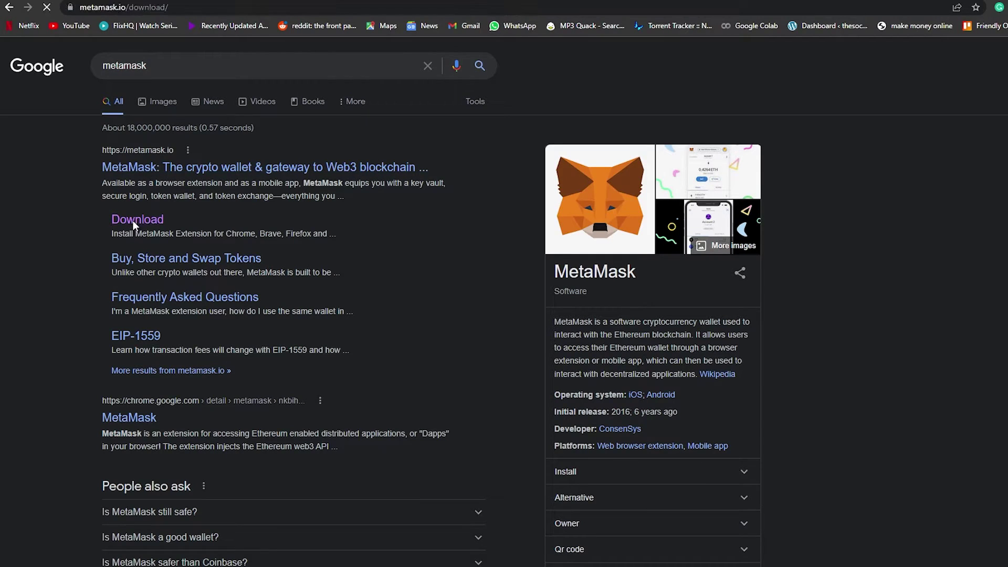
scroll(624, 321, down, 2)
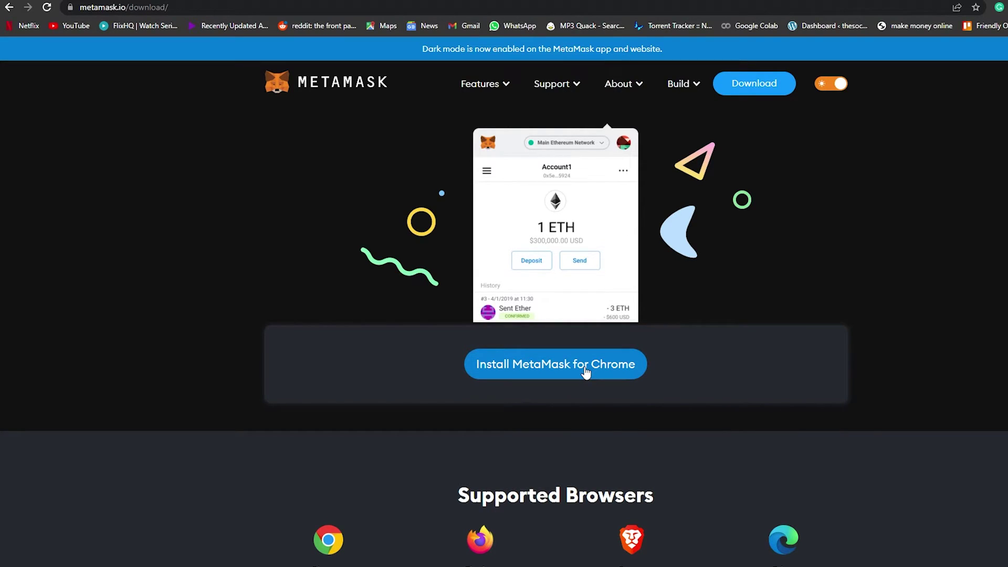
scroll(588, 364, up, 2)
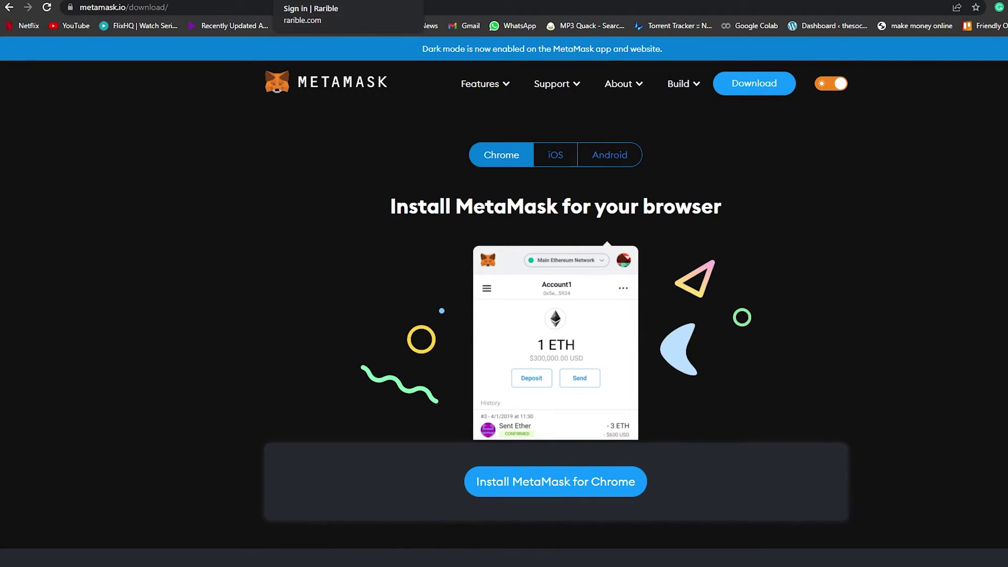
Return to Rarible, connect the selected MetaMask account, and accept the minimum-age and Terms of Service conditions.
click(310, 1)
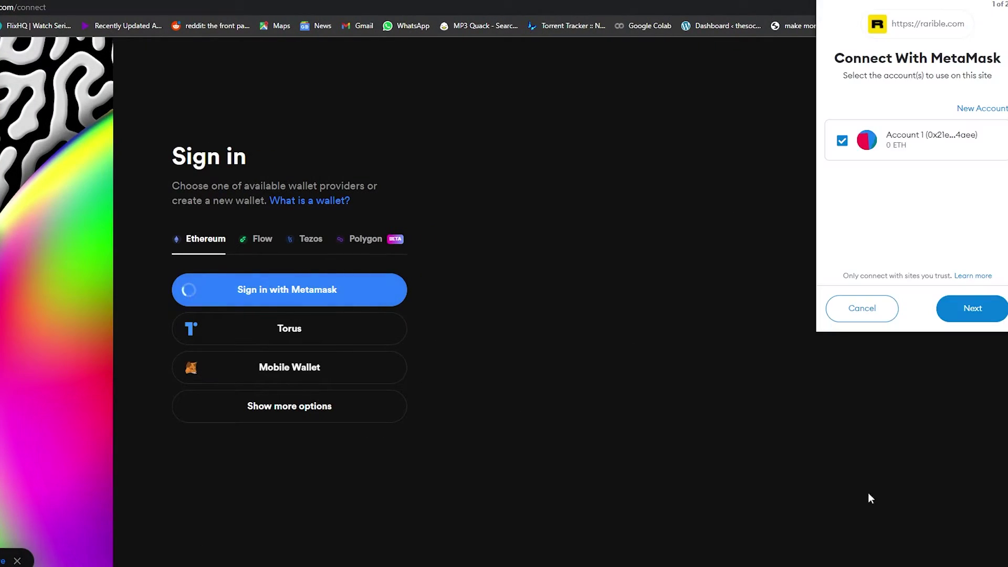
click(973, 310)
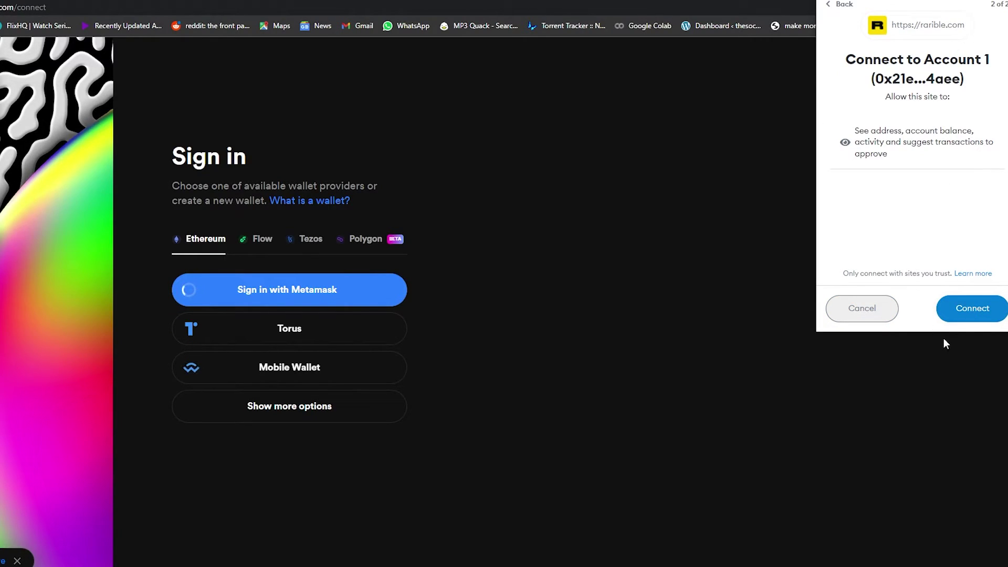
click(960, 312)
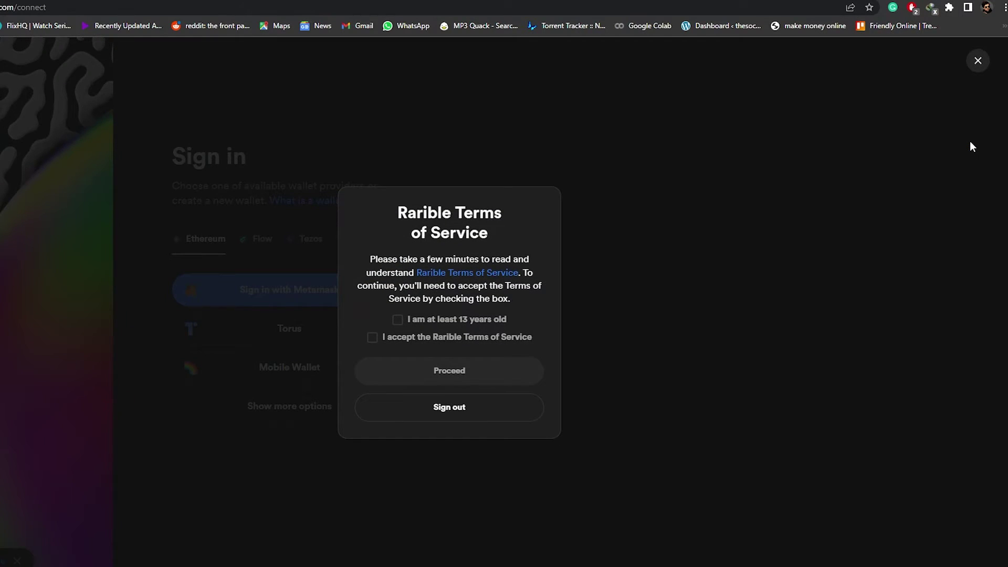
click(373, 338)
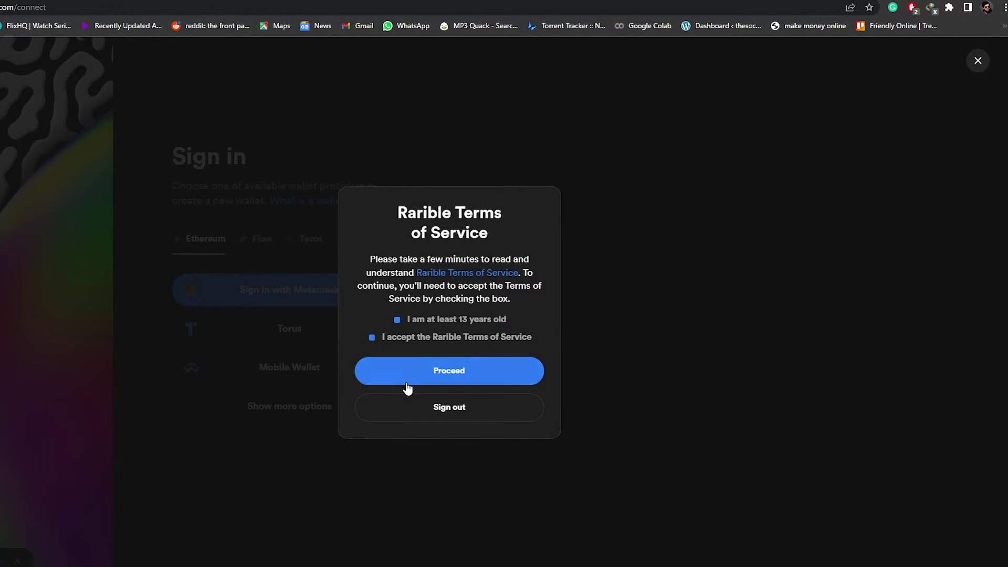
click(416, 379)
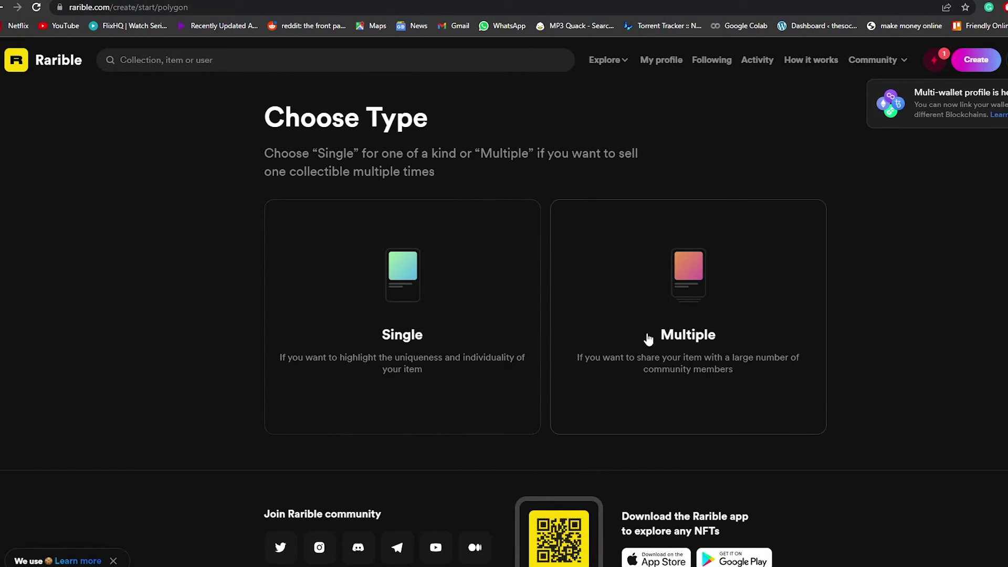
Choose Single as the type of the new Polygon collectible.
drag(281, 121, 444, 127)
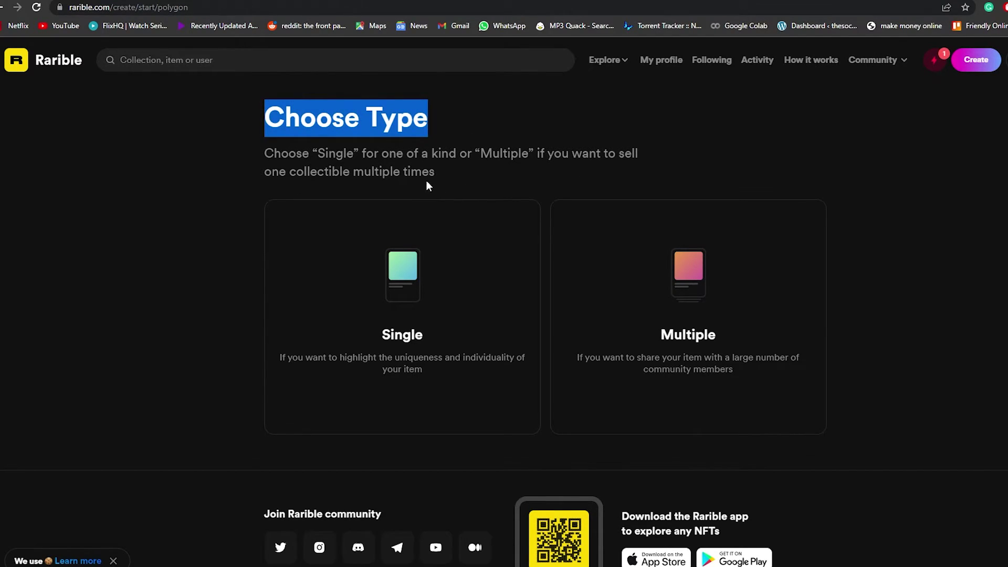
click(402, 302)
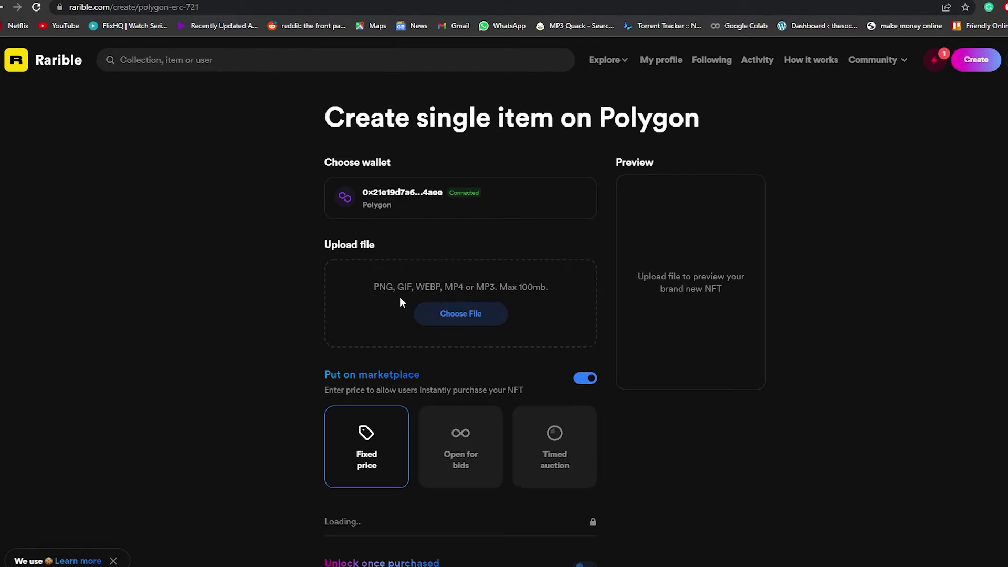
scroll(593, 296, down, 2)
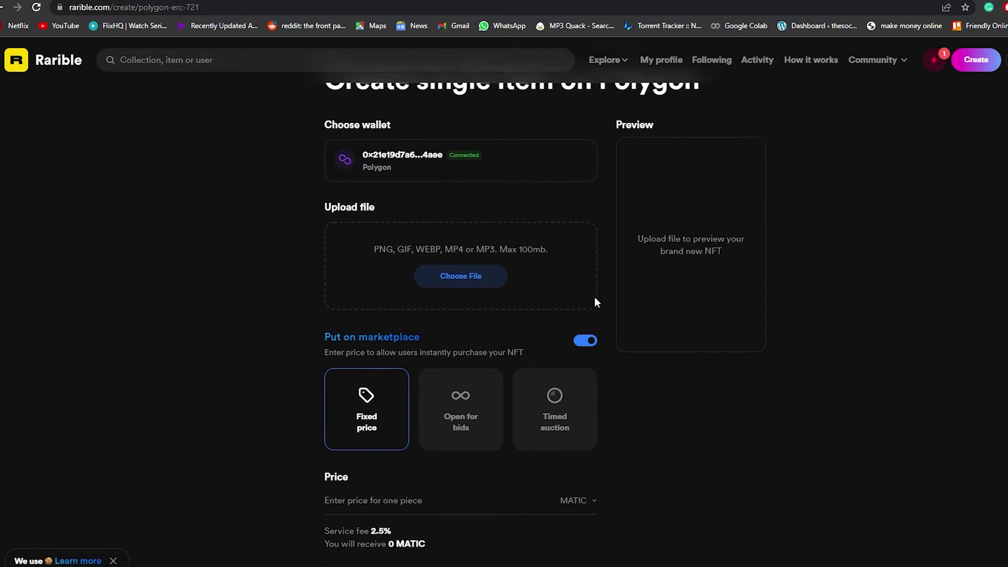
Upload the blue-background ghost GIF from the Saved Pictures folder as the item's file.
scroll(594, 300, up, 2)
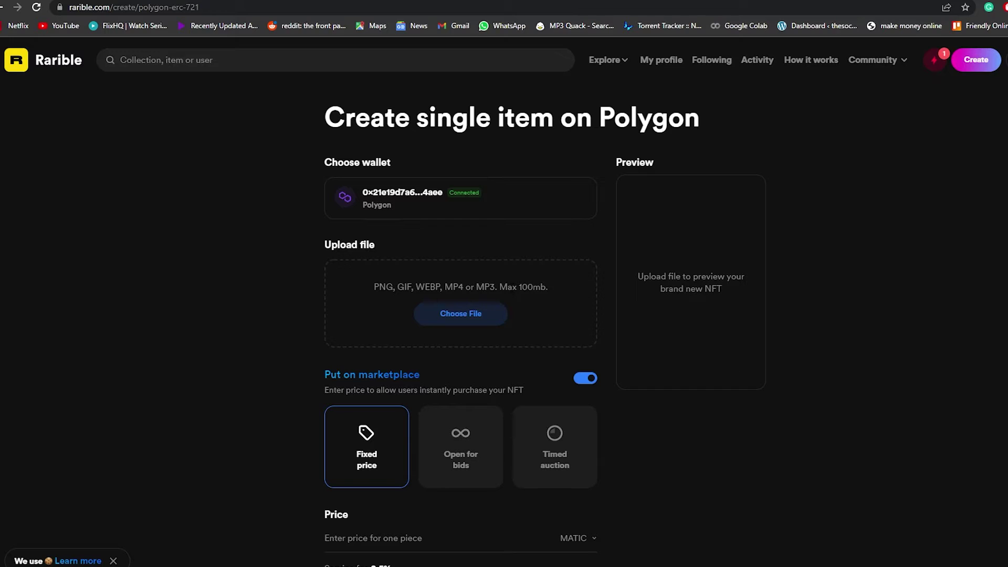
click(479, 317)
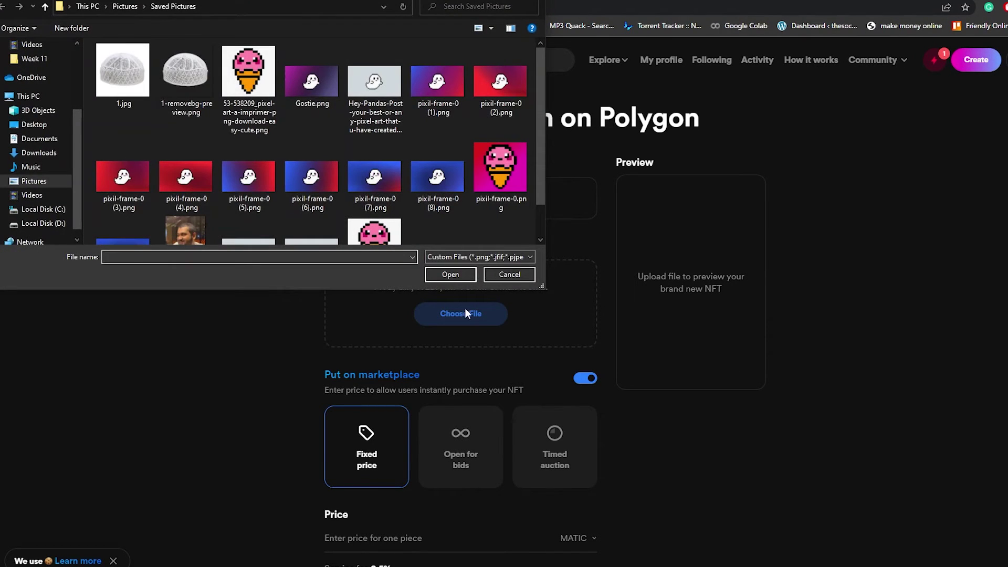
click(123, 234)
click(450, 275)
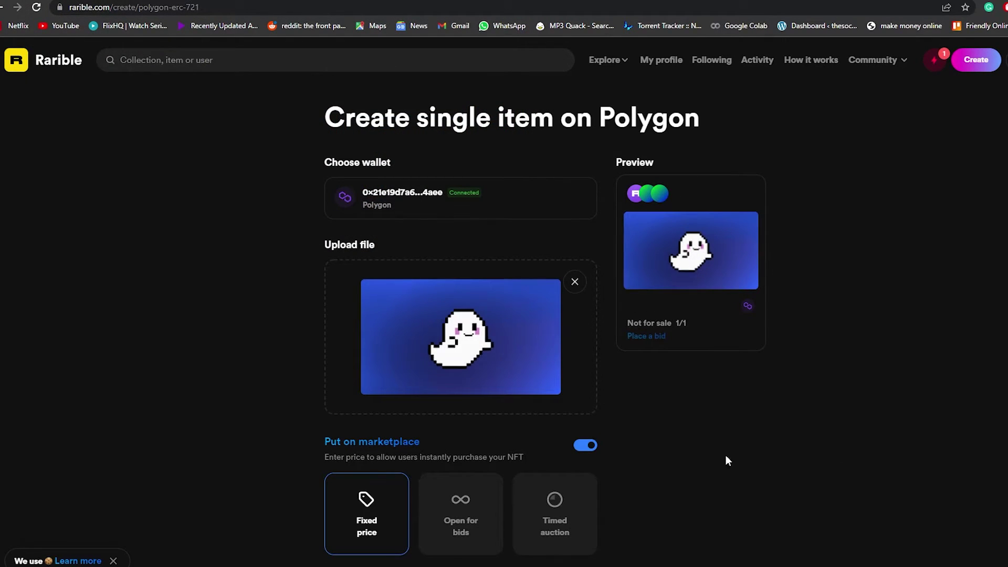
Name the item "ghostie" and enter "It's a moving ghost" as its description.
scroll(734, 409, down, 1)
scroll(691, 426, down, 2)
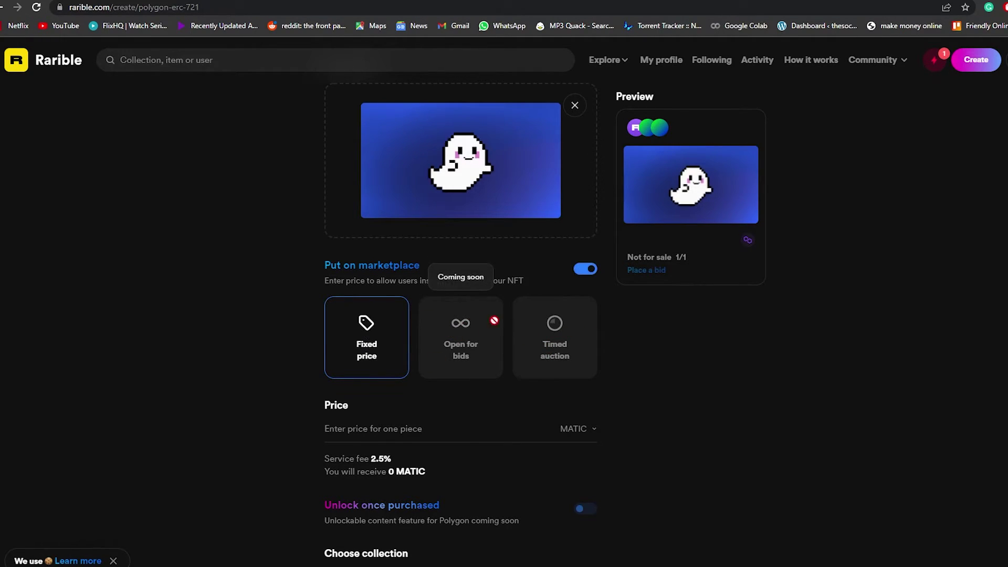
scroll(487, 325, down, 2)
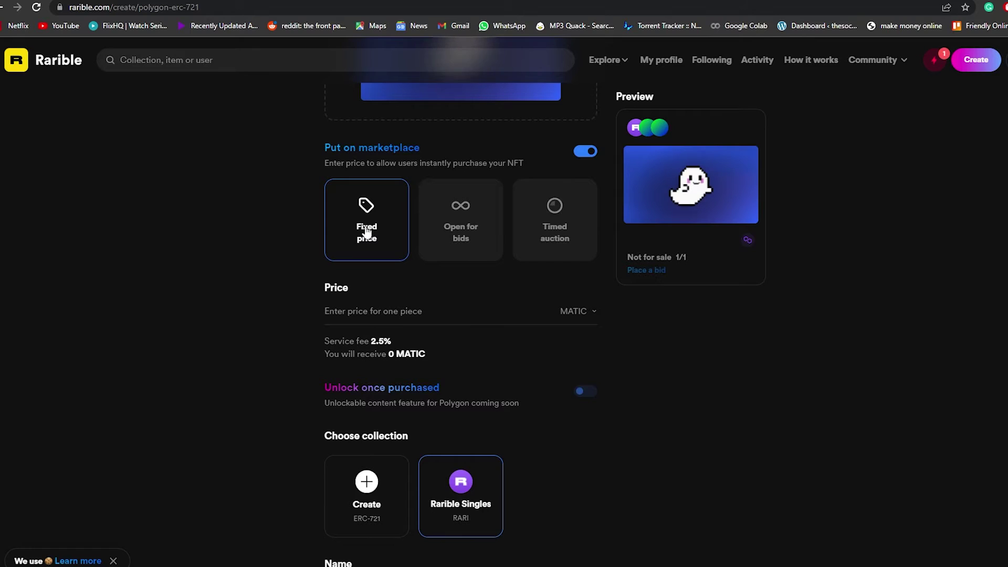
scroll(373, 273, down, 2)
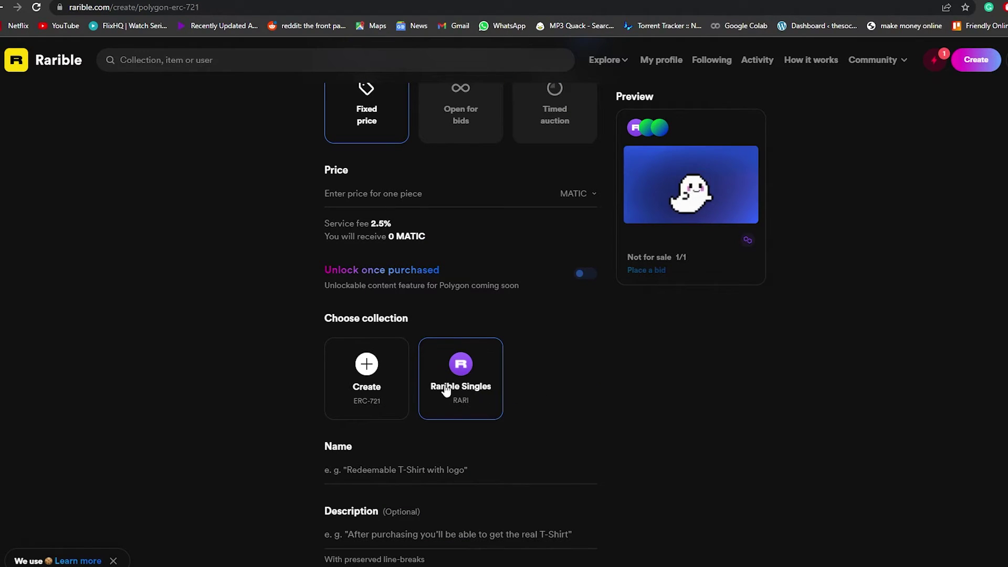
scroll(676, 312, down, 1)
scroll(676, 309, down, 1)
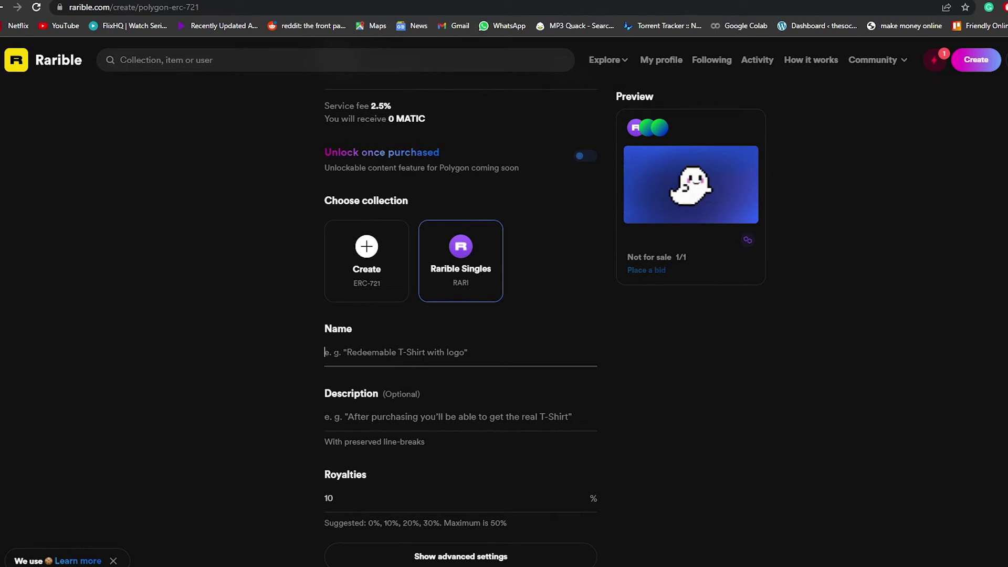
click(337, 350)
click(342, 416)
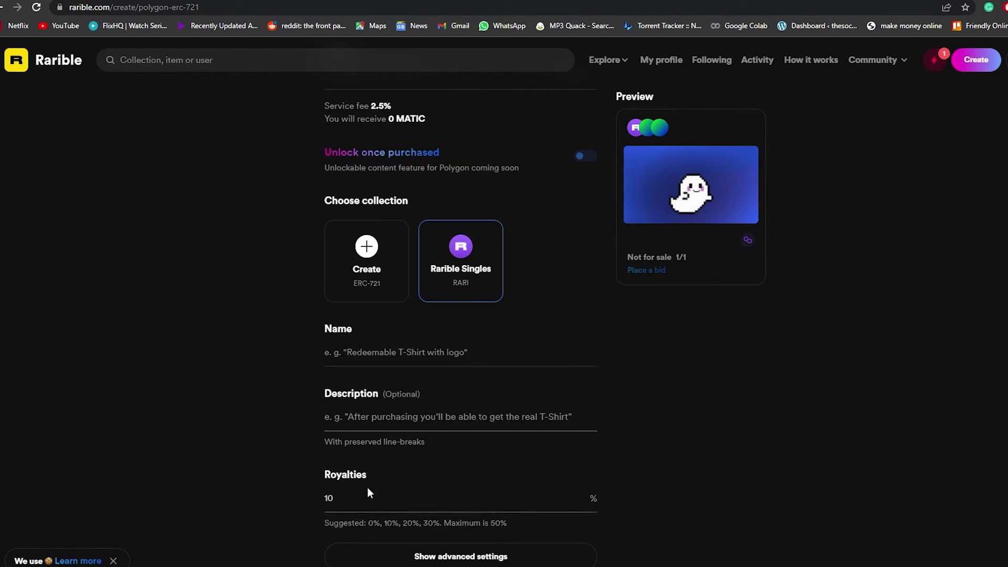
click(384, 352)
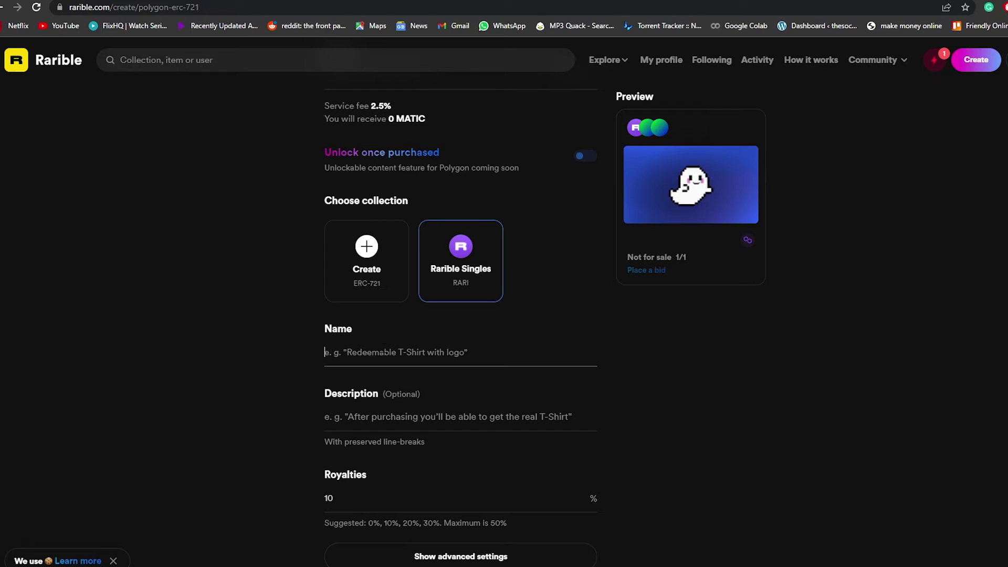
text(ghostie)
click(349, 414)
text(It's a moving ghost)
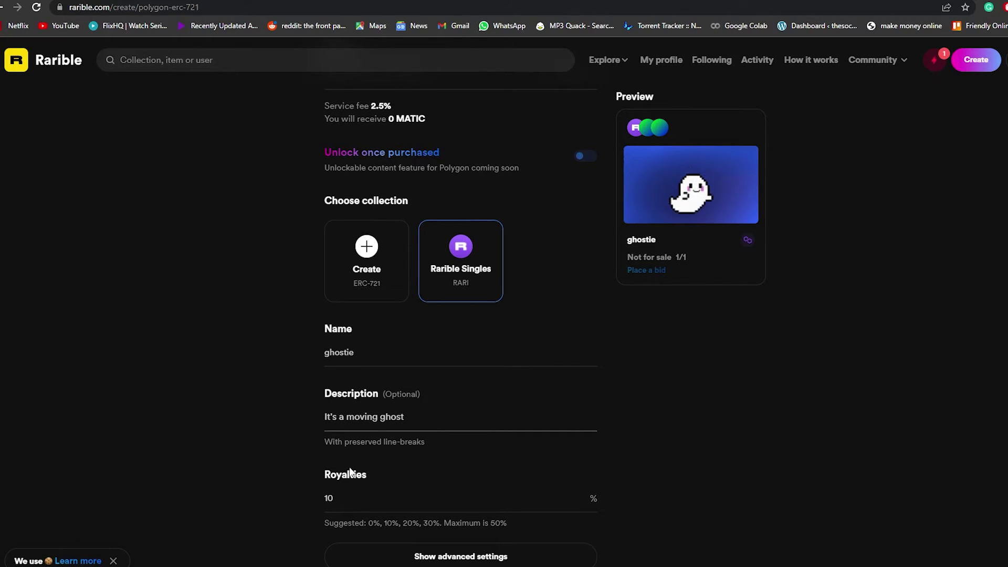
Set the item's royalties to 20%.
scroll(351, 471, down, 2)
click(364, 420)
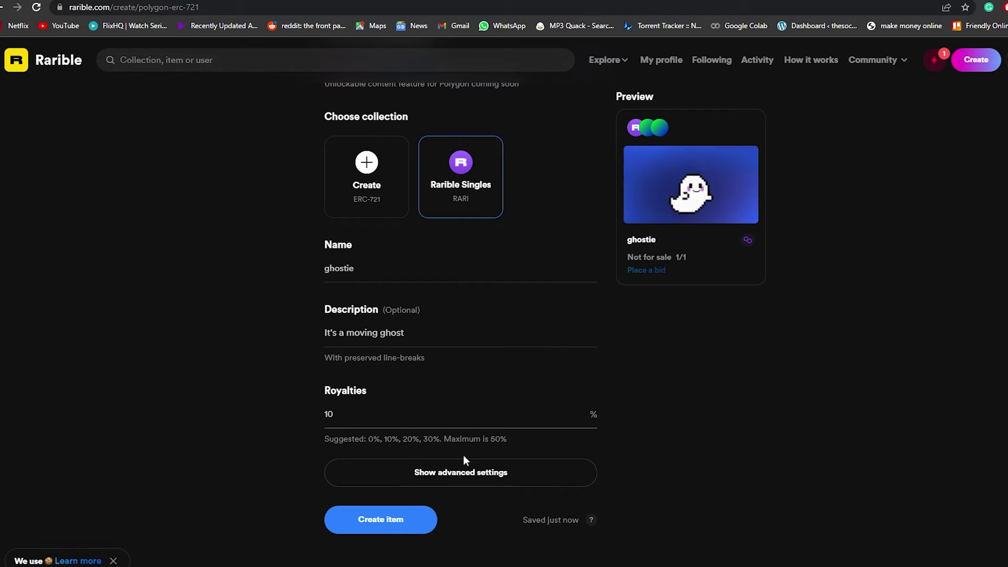
click(352, 425)
key(BackSpace)
key(BackSpace)
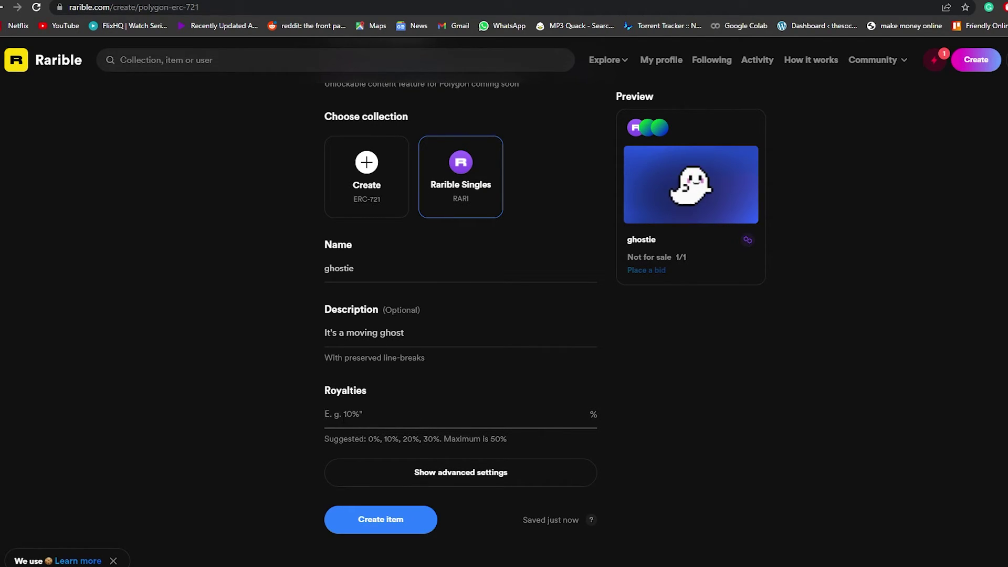
text(20)
drag(525, 445, 433, 429)
click(433, 428)
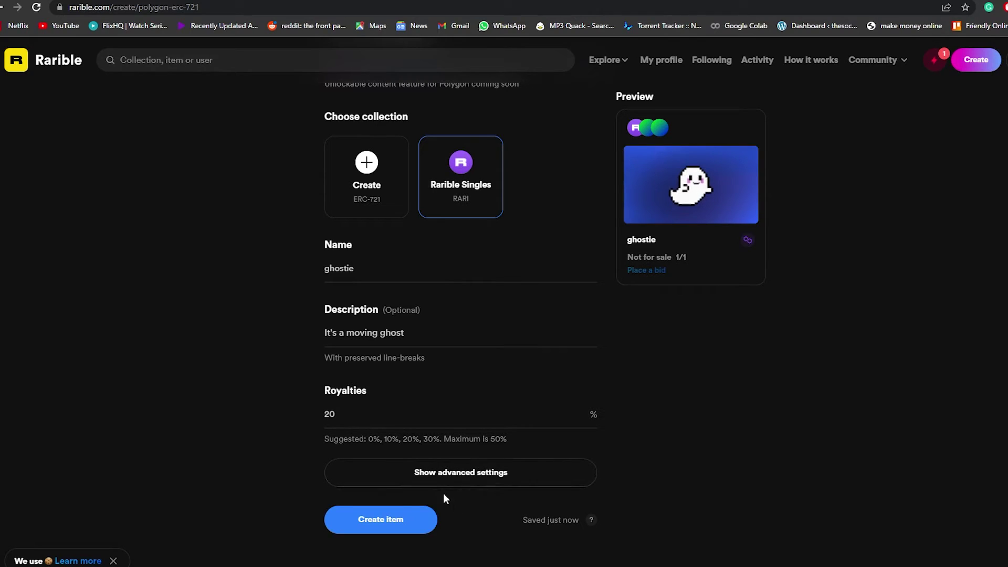
Try to create the item without a price and check which currencies its fixed price can use.
click(407, 520)
click(417, 530)
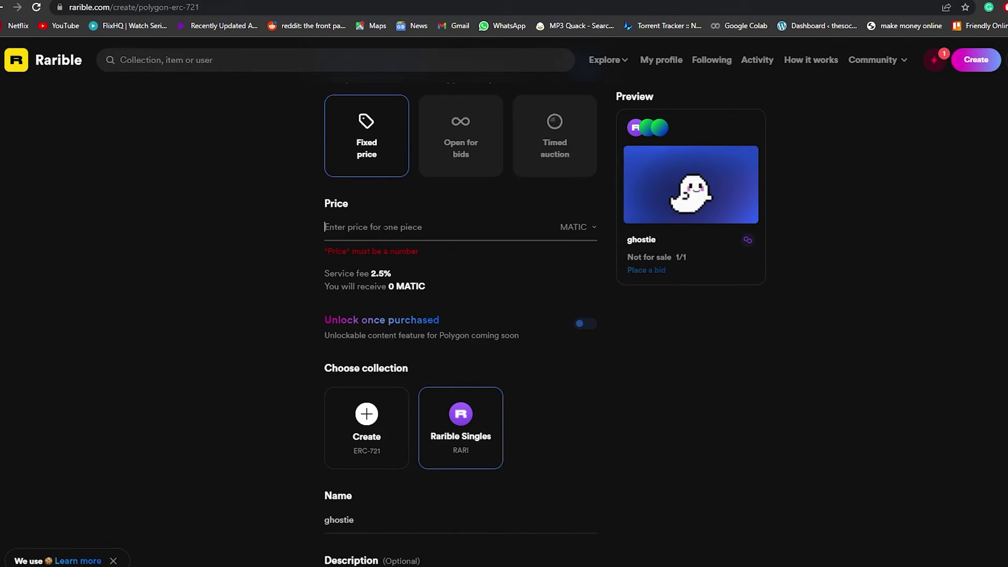
click(573, 230)
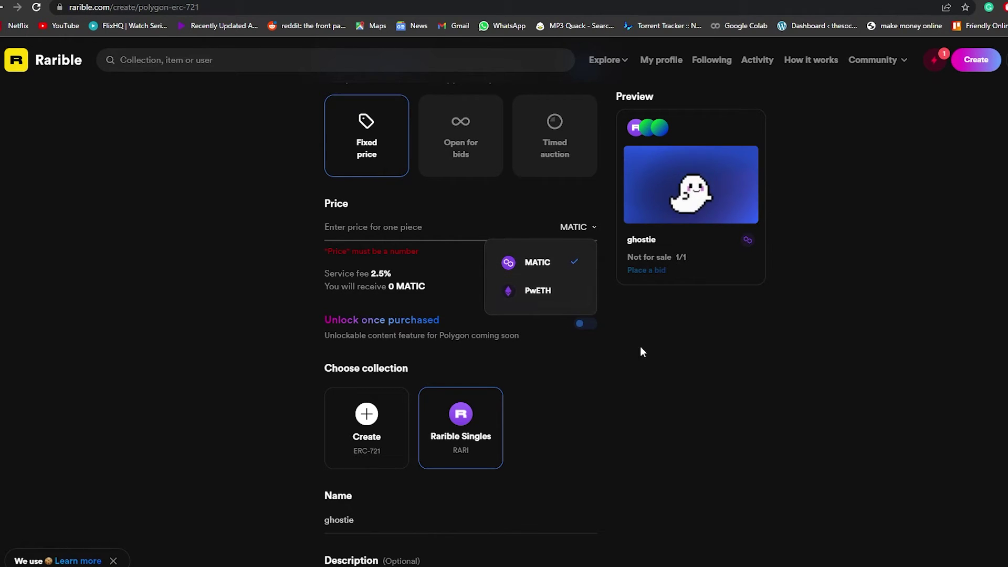
click(398, 227)
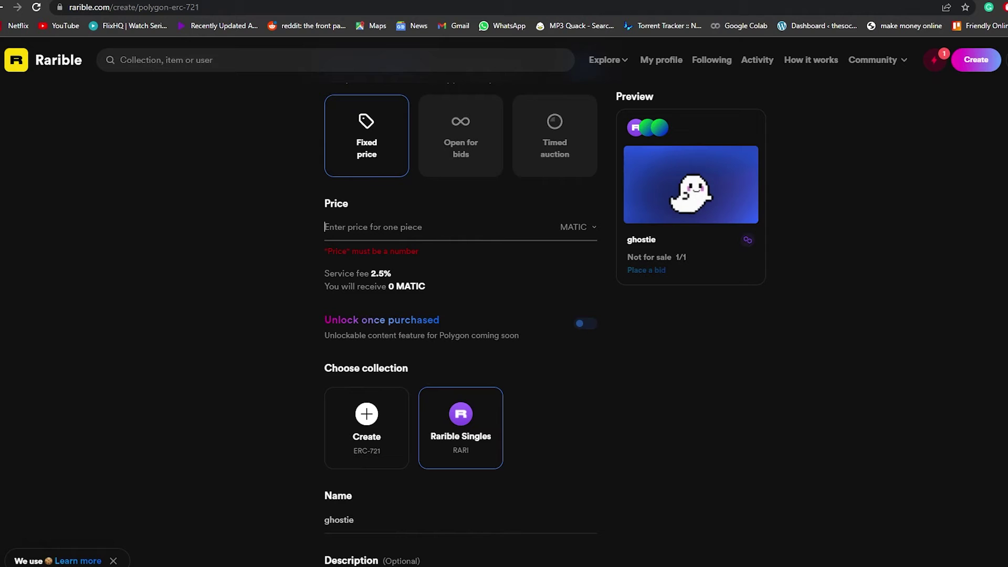
Try fixed prices of 0.05 MATIC and 0.5 MATIC for the item.
scroll(399, 277, up, 1)
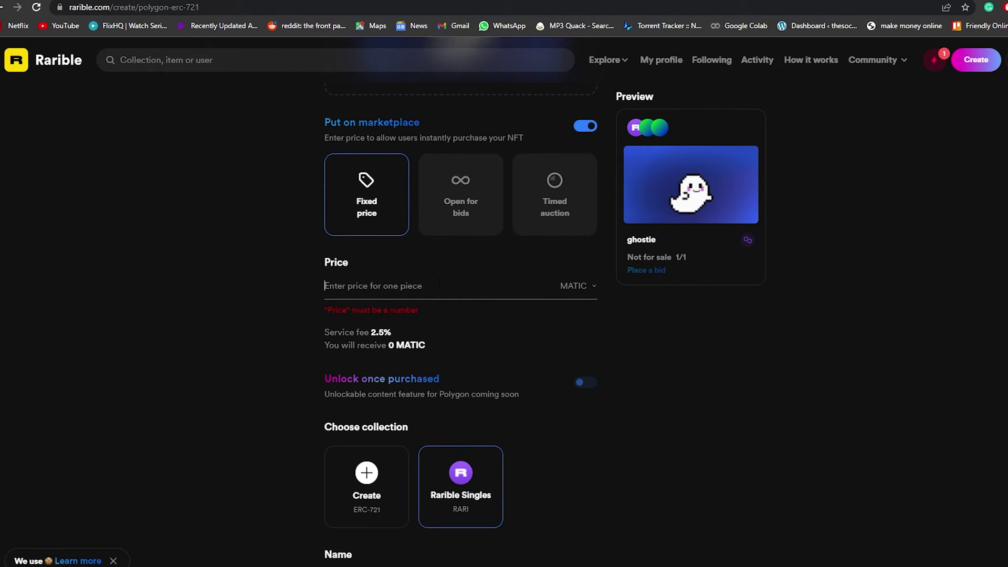
text(2)
key(BackSpace)
text(0.05)
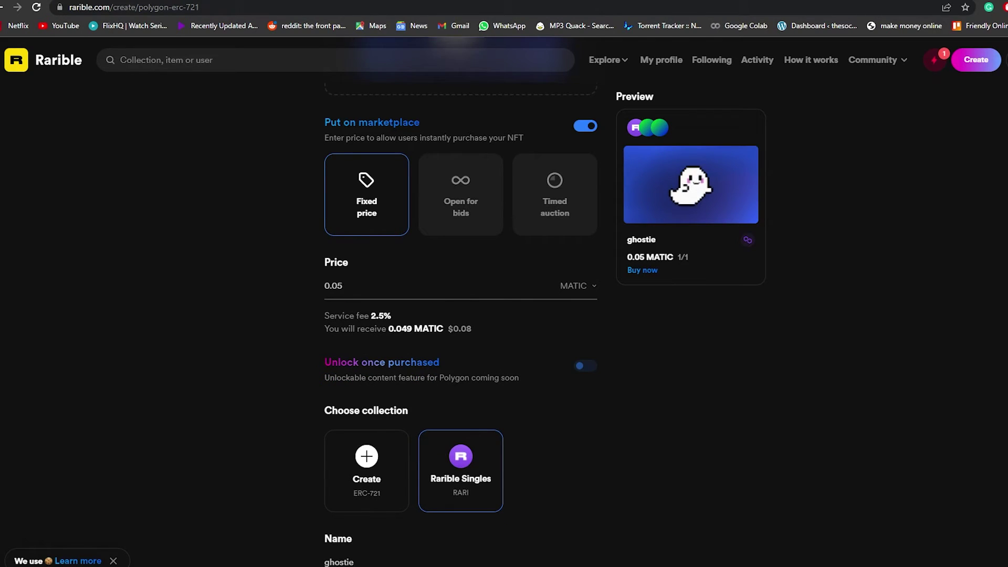
key(BackSpace)
key(BackSpace)
text(5)
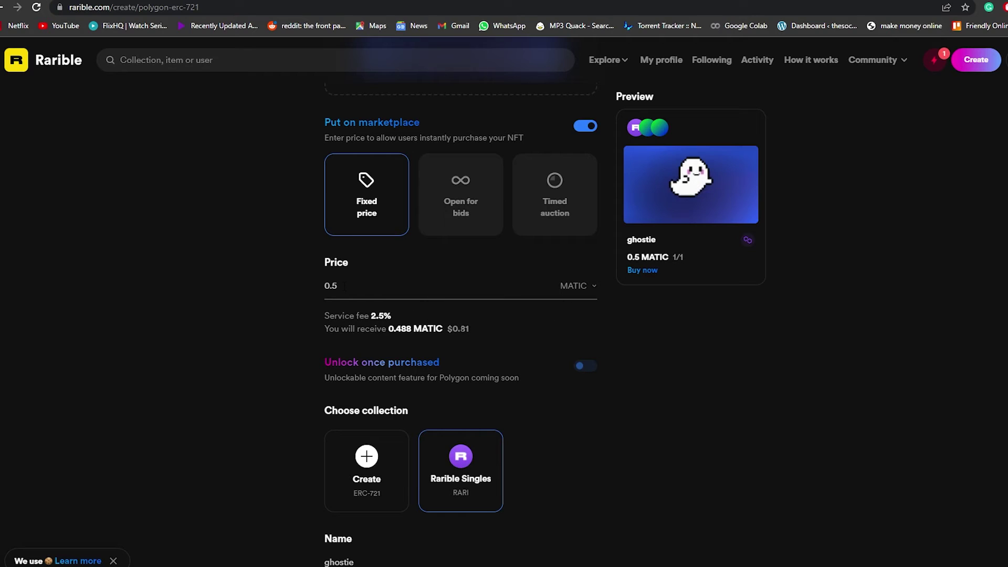
Set the item's fixed price to 20 MATIC and check the service fee and the amount to receive.
drag(347, 286, 288, 290)
text(10)
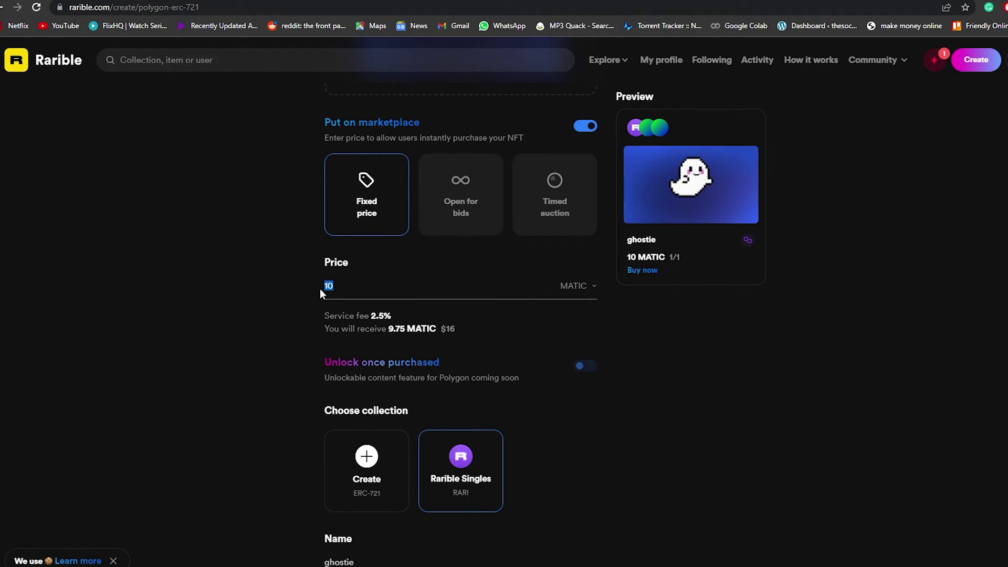
text(20)
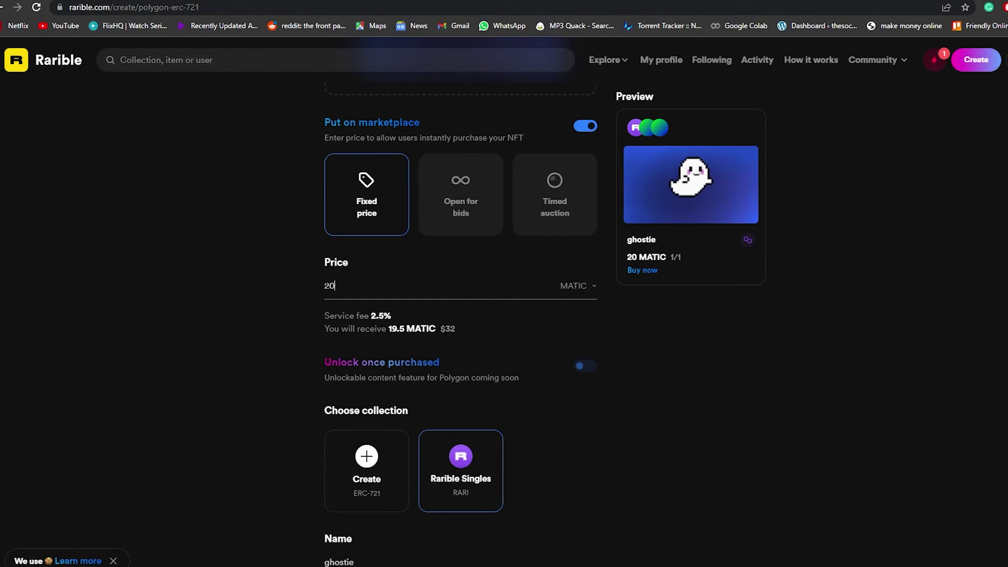
scroll(680, 342, down, 4)
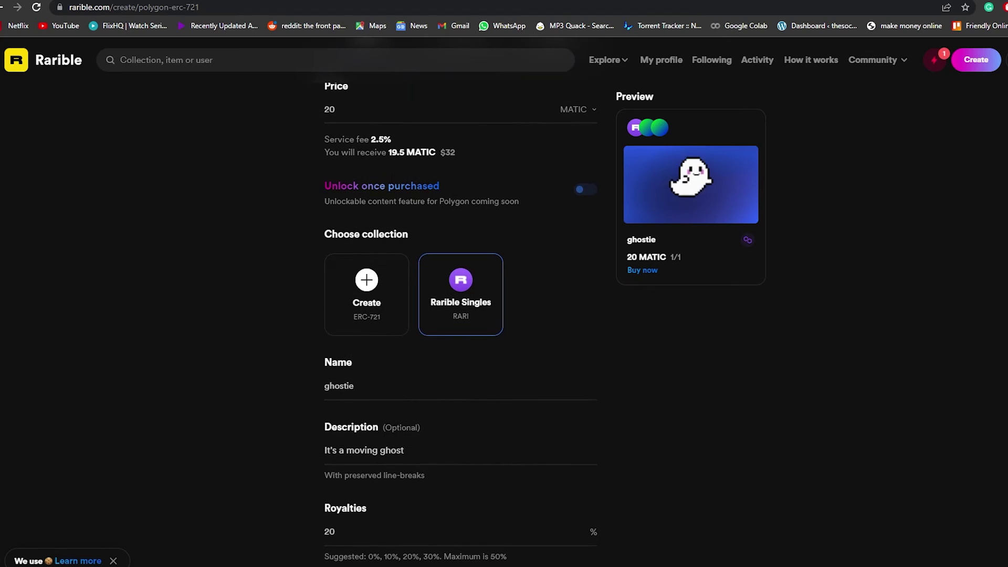
scroll(507, 188, up, 3)
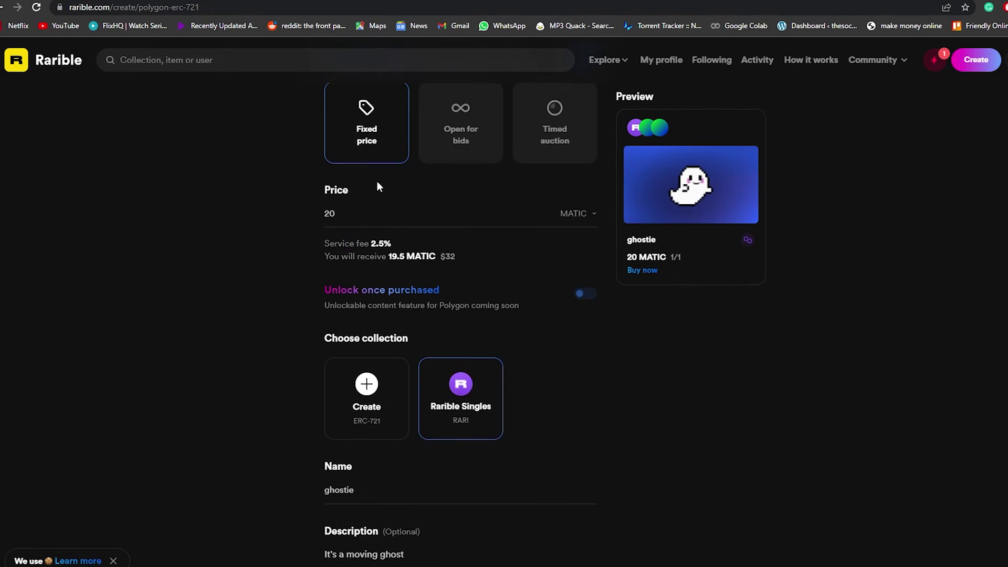
drag(372, 256, 399, 266)
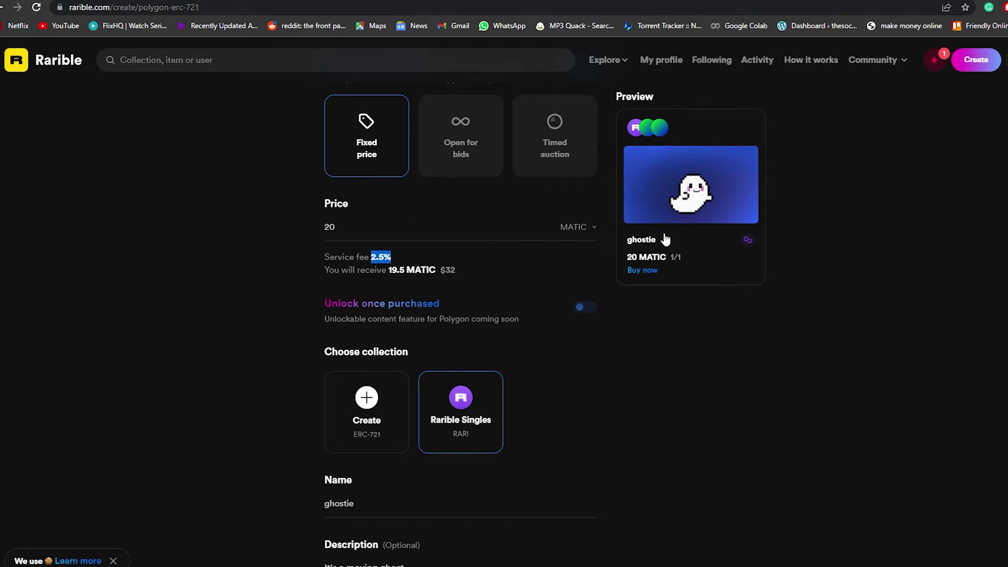
drag(388, 270, 391, 270)
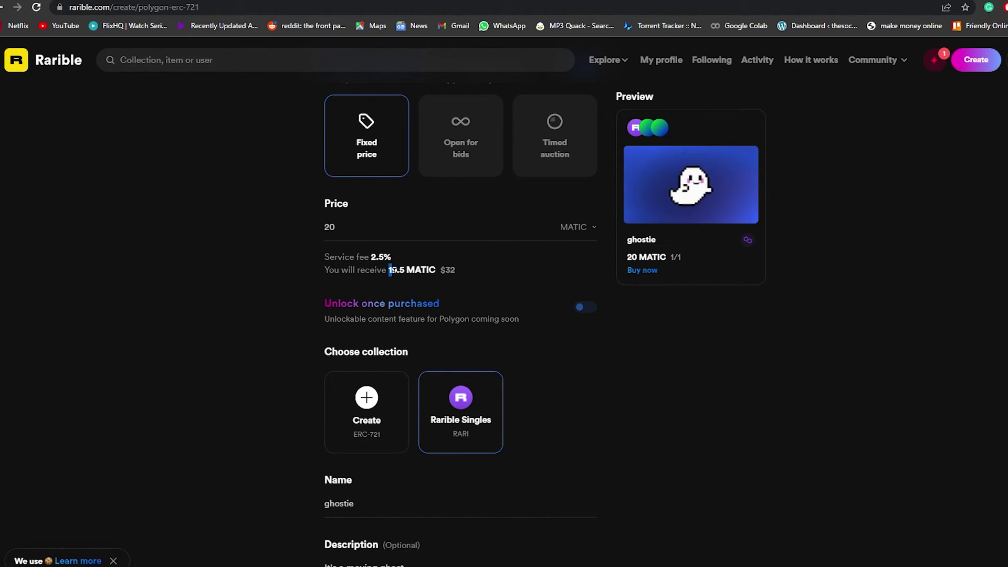
Try to create the item at the MATIC price, cancelling the mint after reviewing the gas fee in MetaMask.
scroll(787, 384, down, 4)
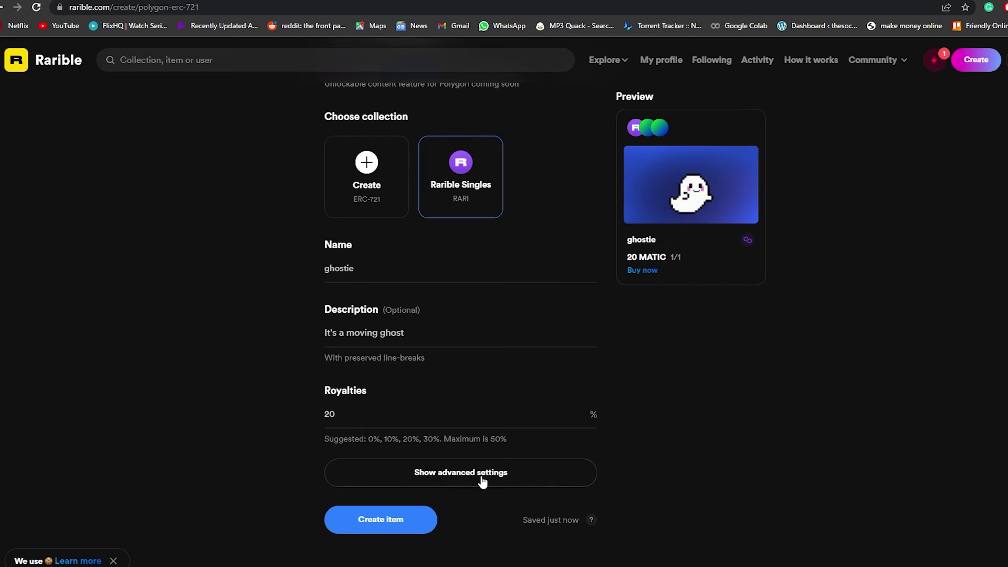
click(407, 526)
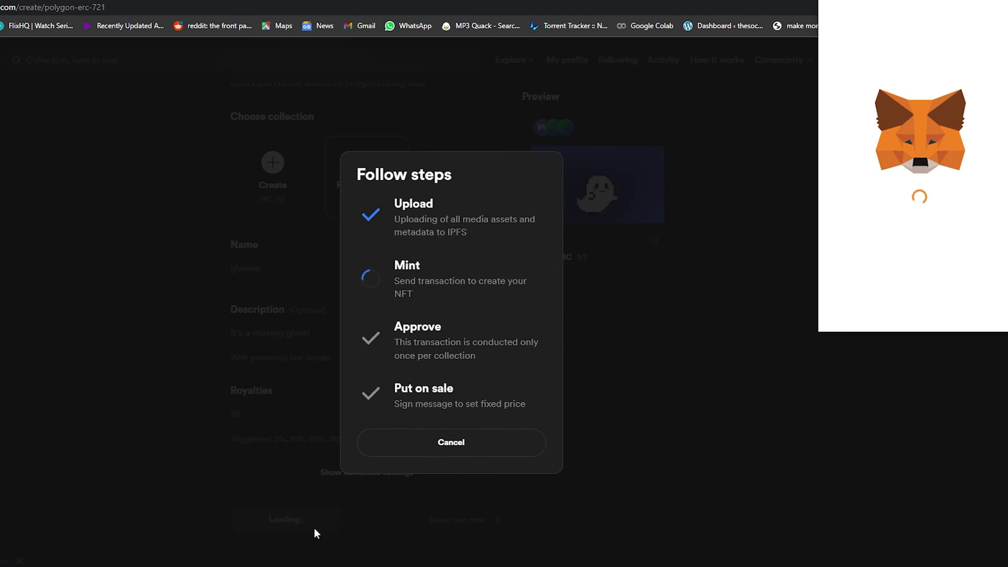
scroll(965, 270, down, 2)
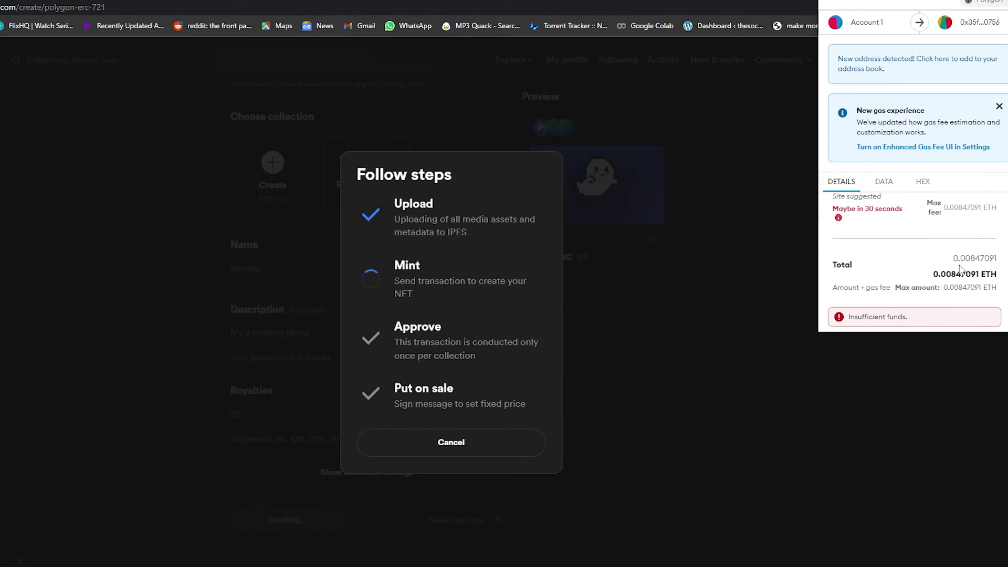
scroll(837, 283, up, 2)
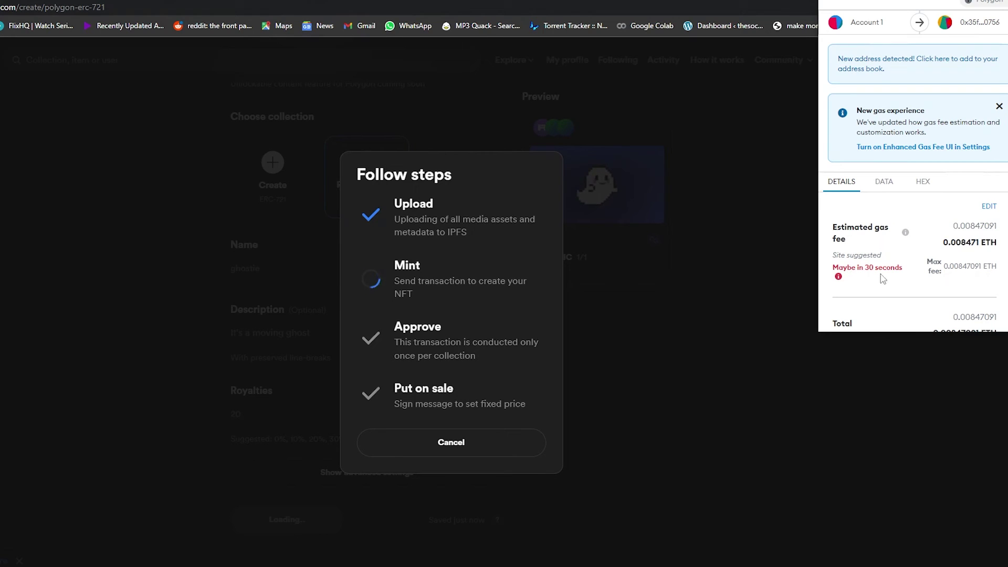
scroll(954, 265, down, 2)
click(461, 441)
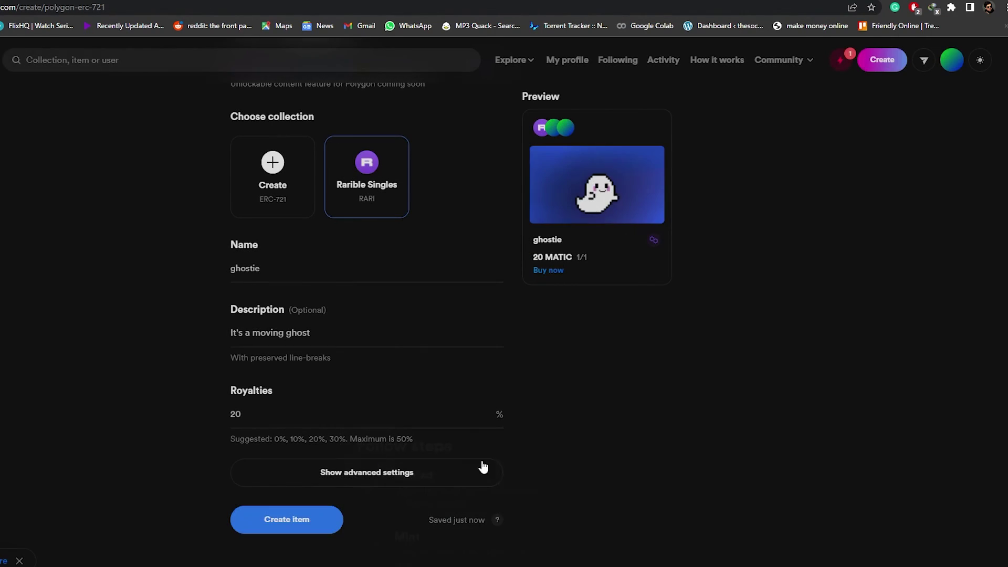
Switch the price currency to PwETH and set the item's fixed price to 0.01.
scroll(471, 398, up, 6)
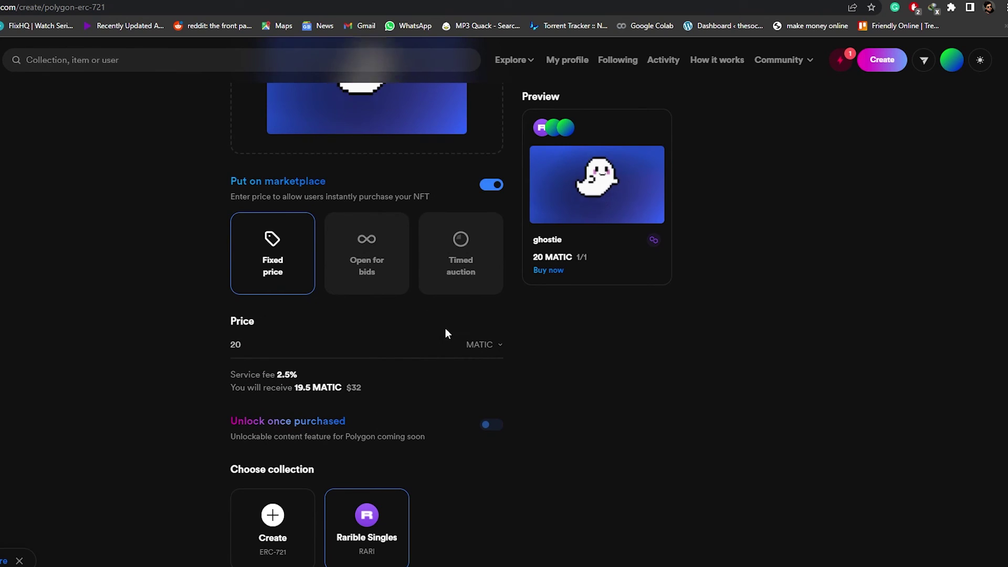
scroll(441, 331, up, 5)
scroll(451, 354, down, 5)
click(499, 313)
click(446, 373)
drag(244, 310, 217, 317)
text(0.01)
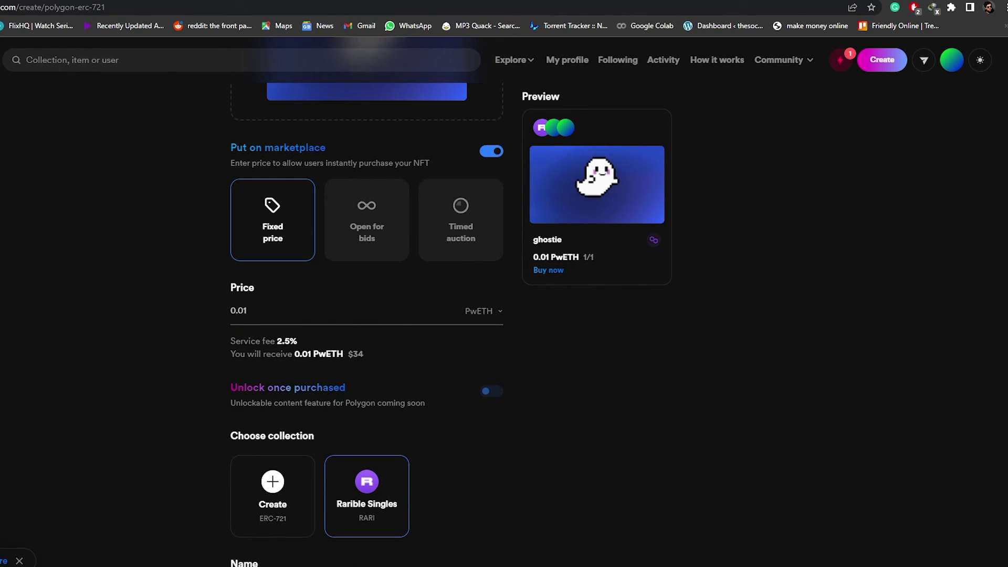
Try to create the item at the PwETH price, cancelling the mint after checking MetaMask's total cost.
scroll(715, 410, down, 6)
click(278, 515)
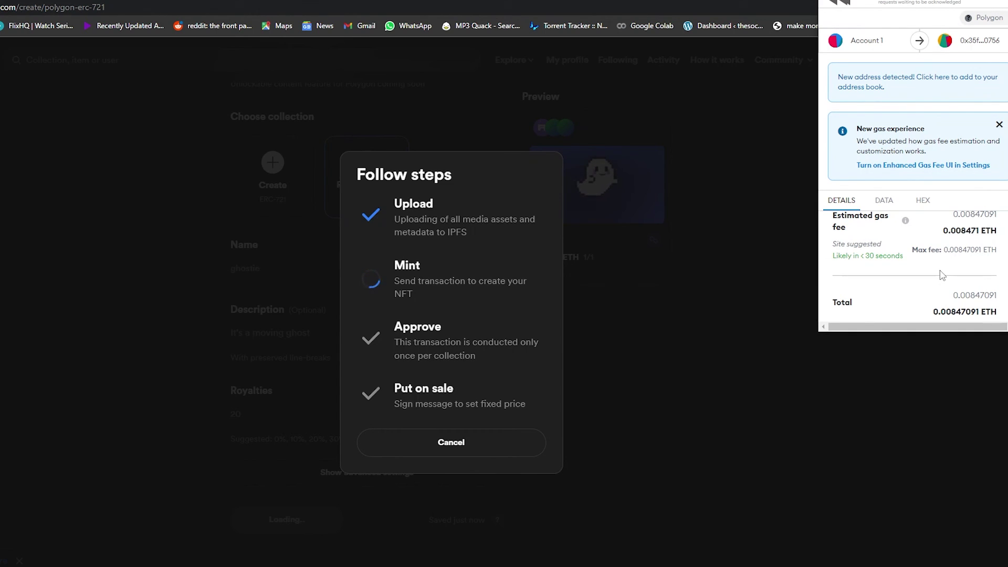
scroll(942, 275, up, 3)
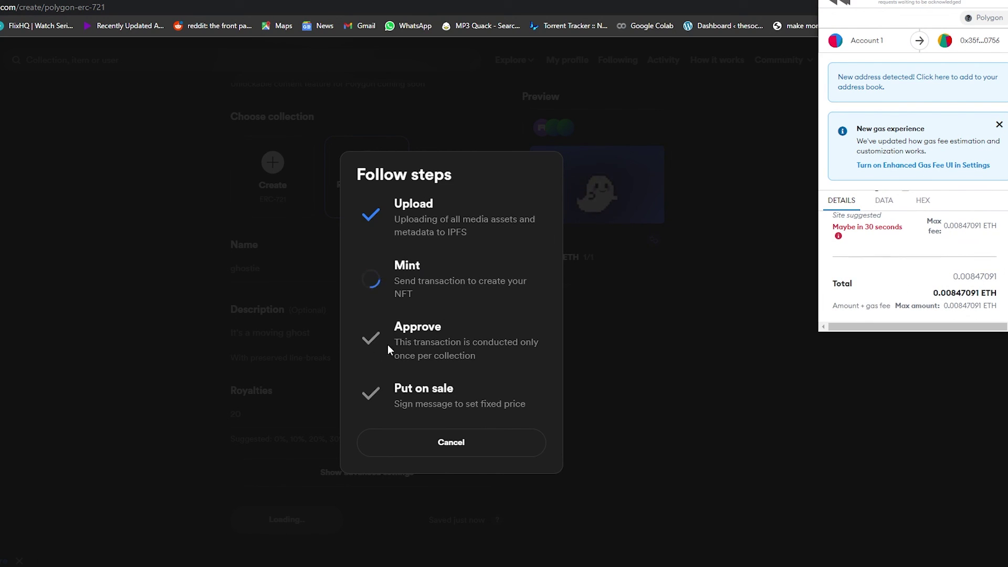
click(410, 442)
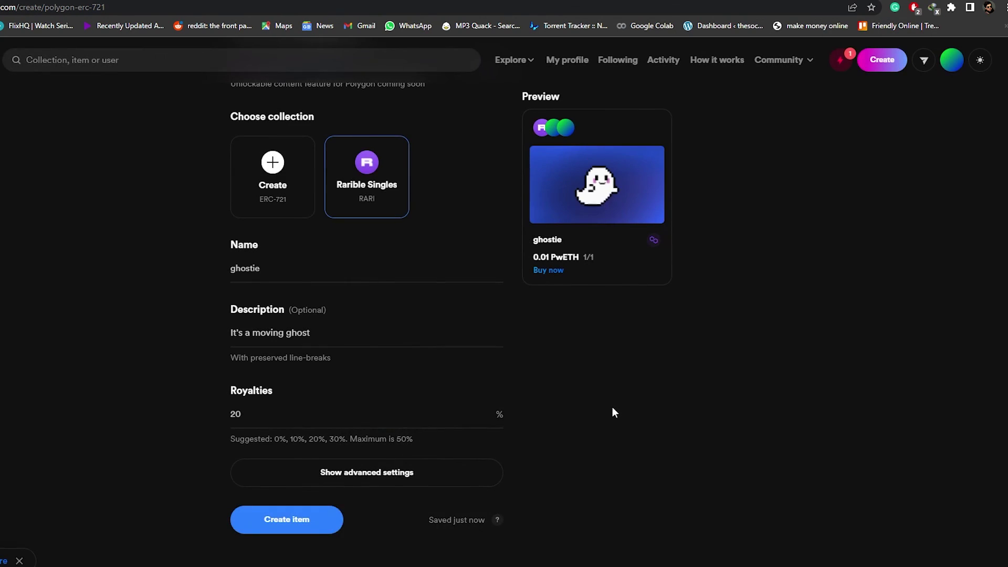
scroll(750, 376, up, 4)
scroll(745, 373, up, 5)
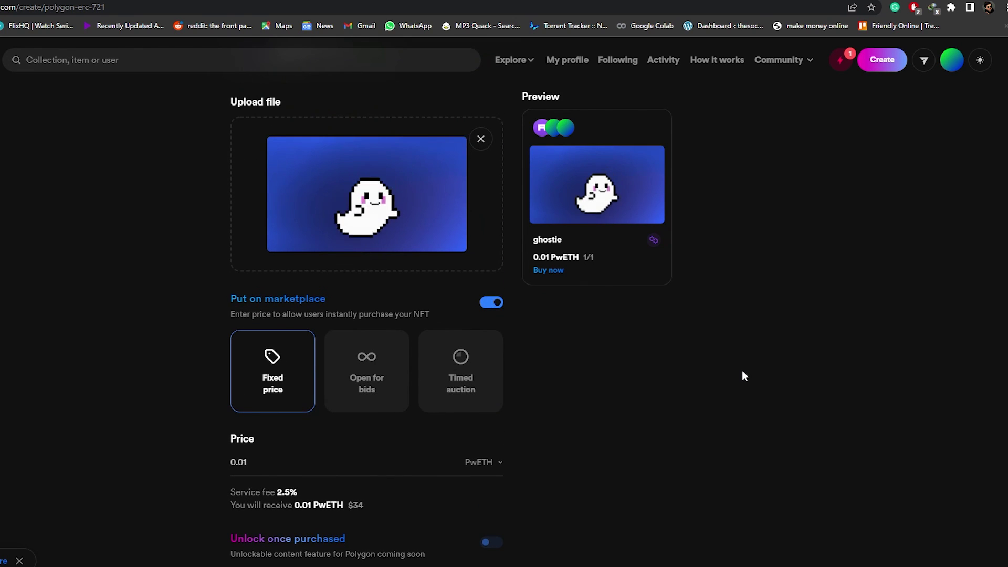